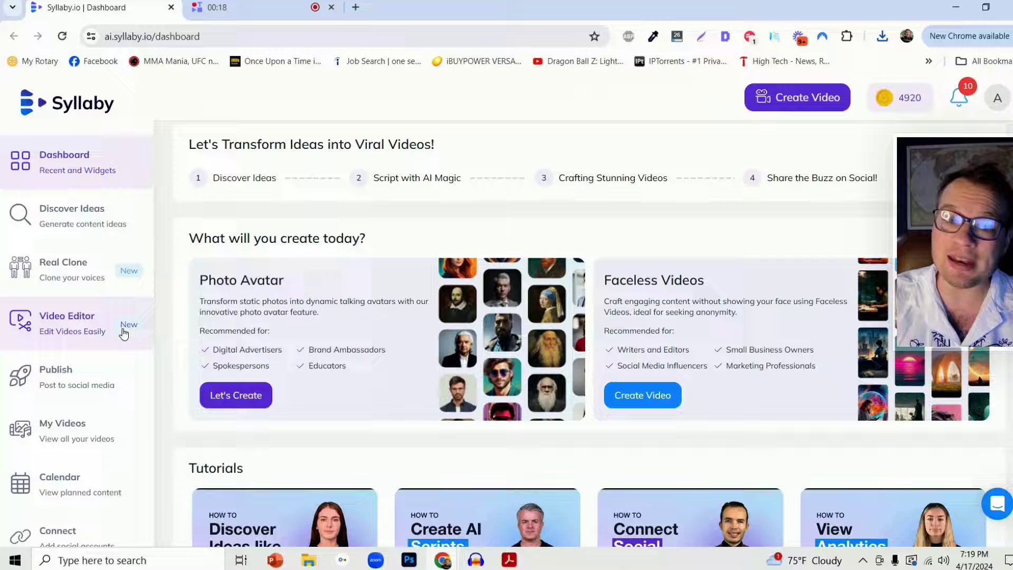
# Open the video editor to start a new Untitled 16:9 video project
pyautogui.click(75, 329)
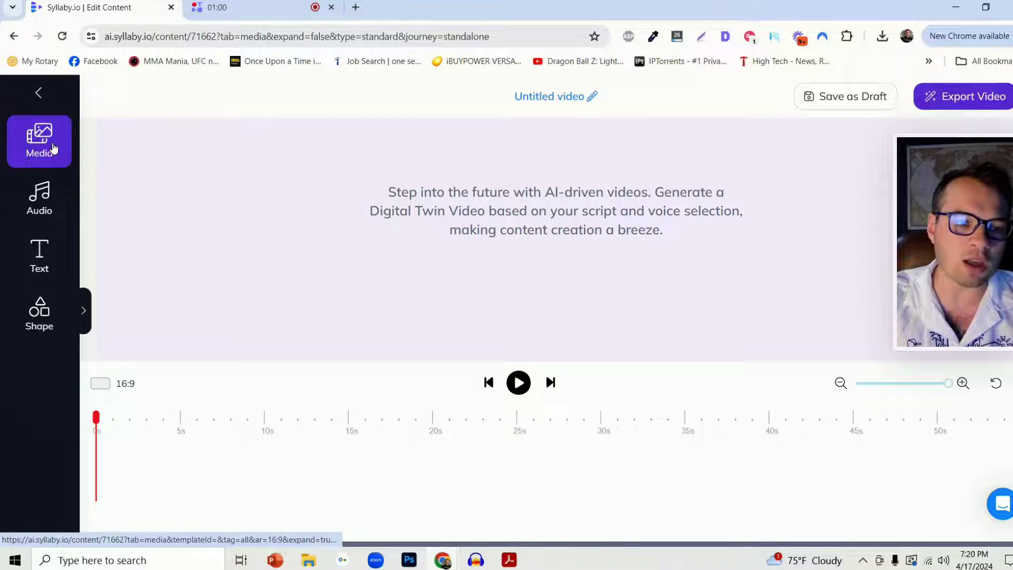
# Upload the 40-second Snaptik talking-head video from Downloads into My Uploads
pyautogui.click(50, 149)
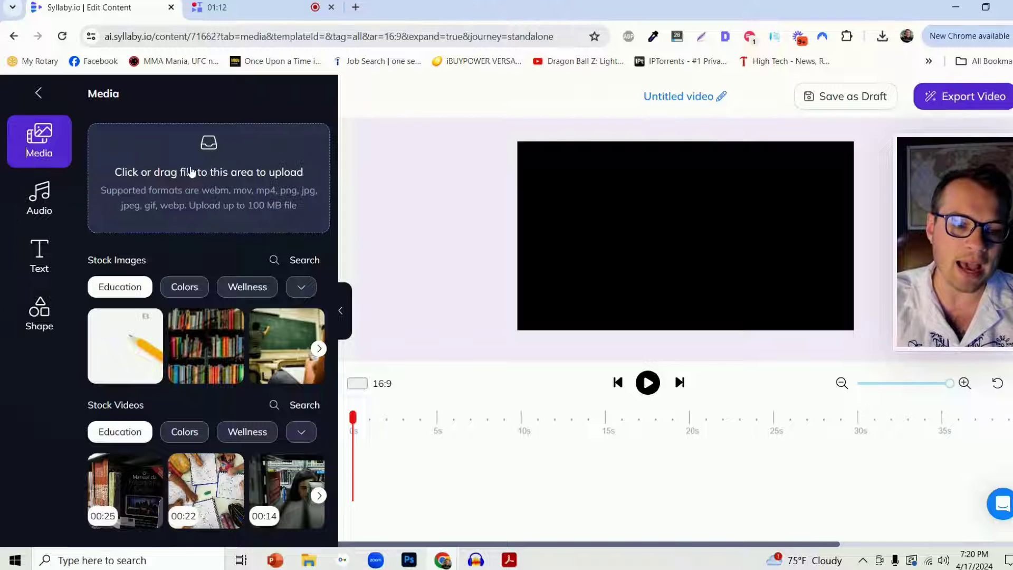
pyautogui.click(241, 126)
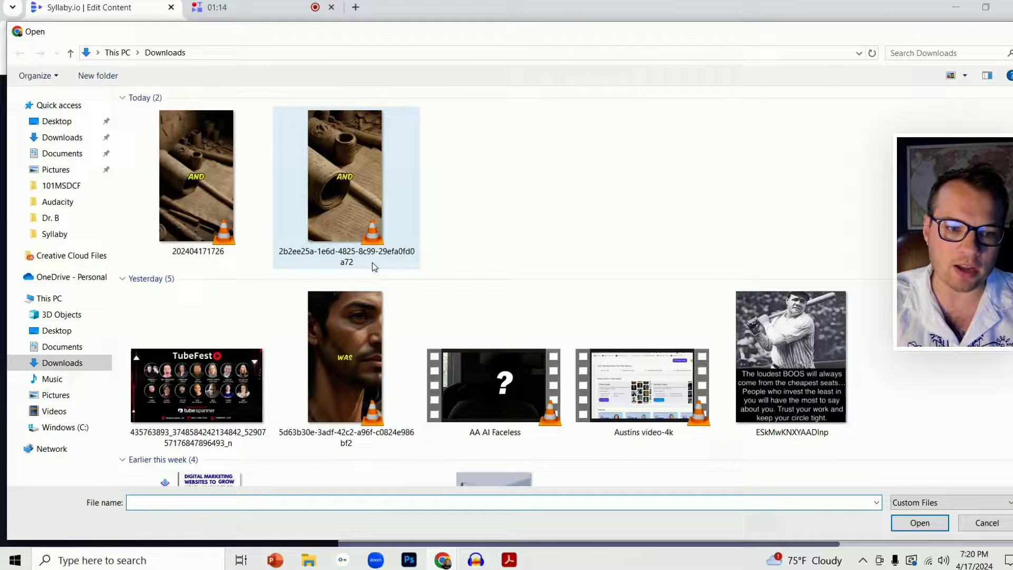
pyautogui.click(196, 176)
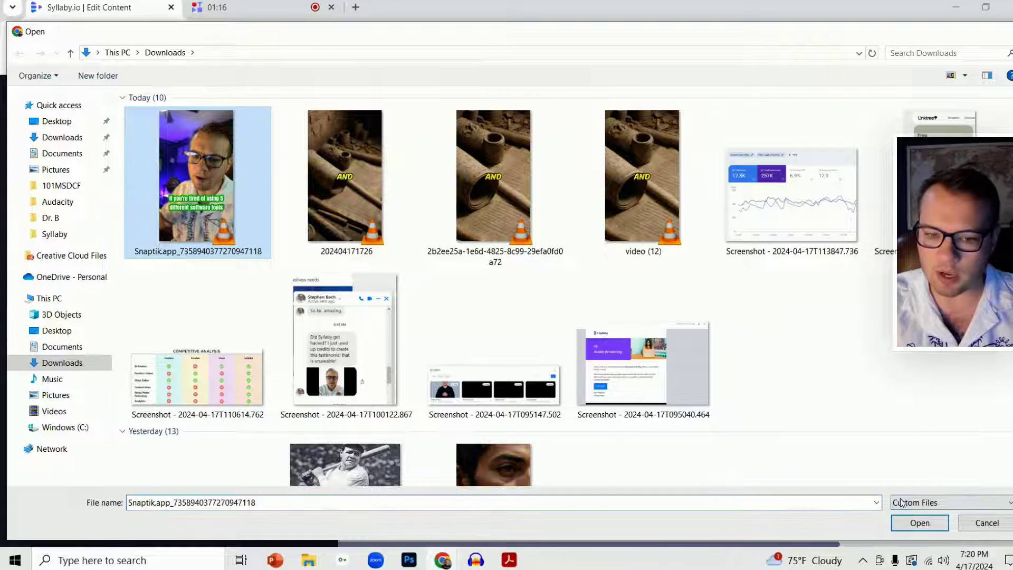
pyautogui.click(935, 529)
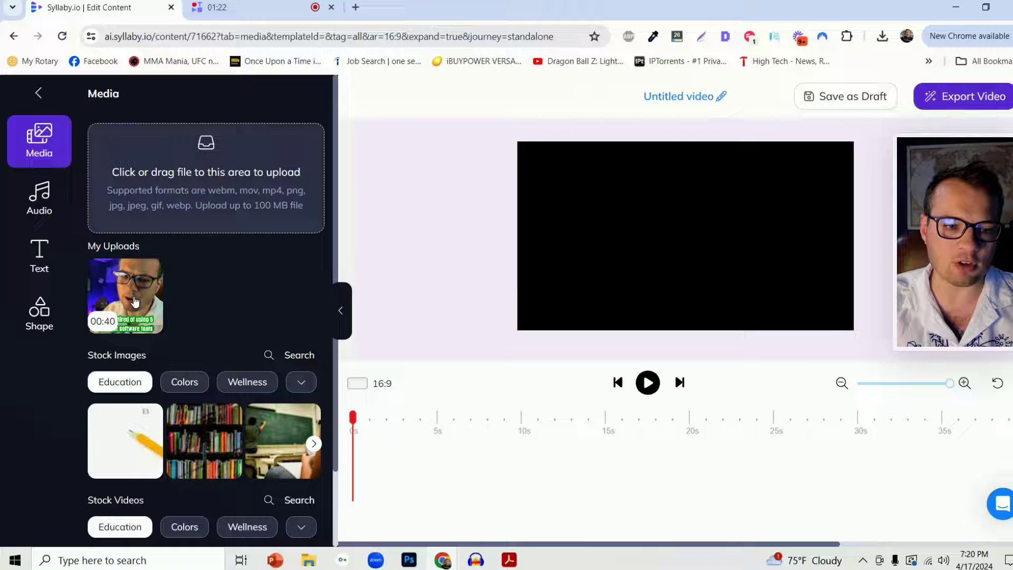
# Add the uploaded clip to the timeline and switch the canvas to 9:16 portrait
pyautogui.click(115, 301)
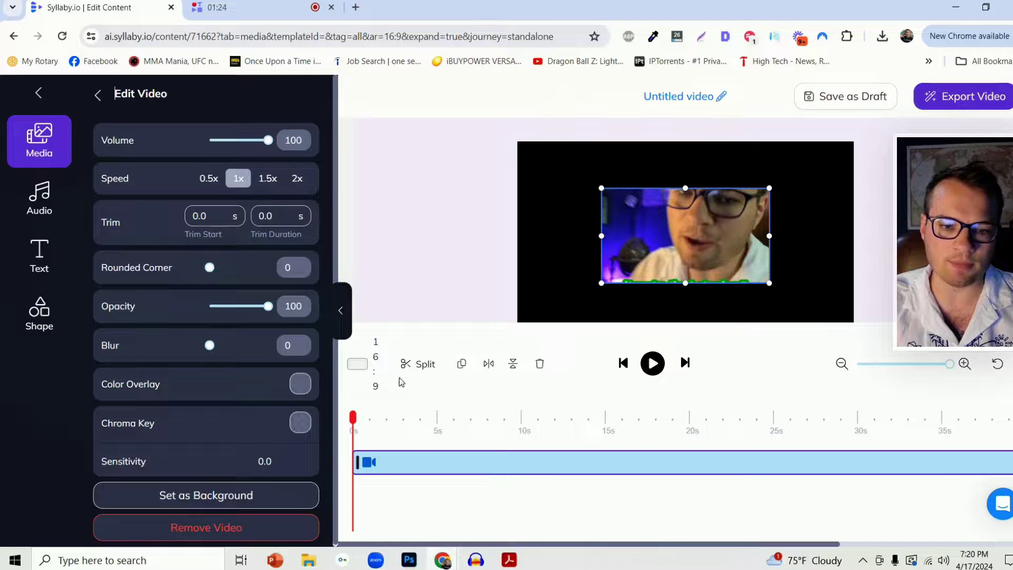
pyautogui.click(357, 365)
pyautogui.click(371, 444)
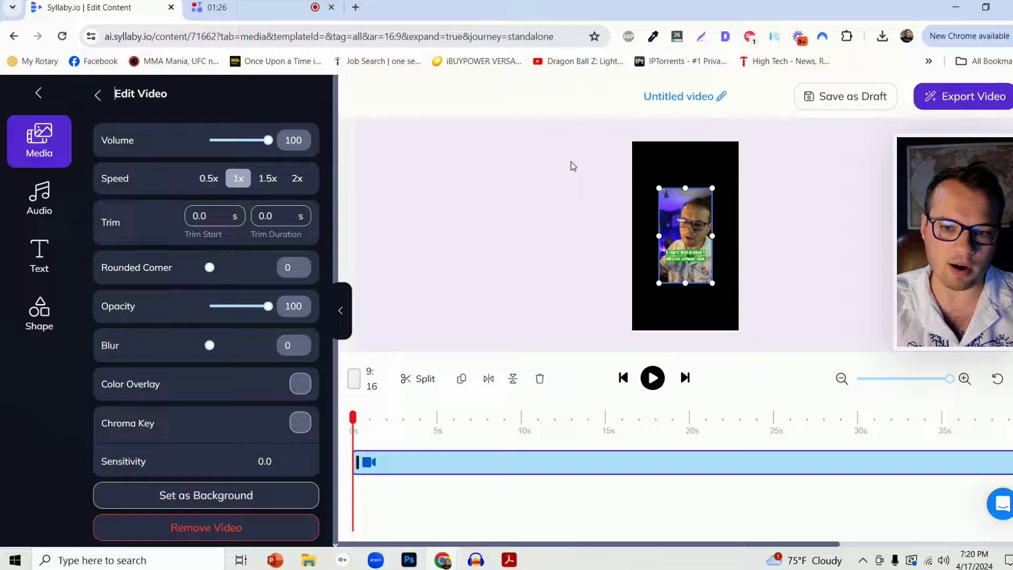
# Move and enlarge the clip to fill the portrait canvas, then preview playback
pyautogui.moveTo(674, 242); pyautogui.dragTo(648, 195)
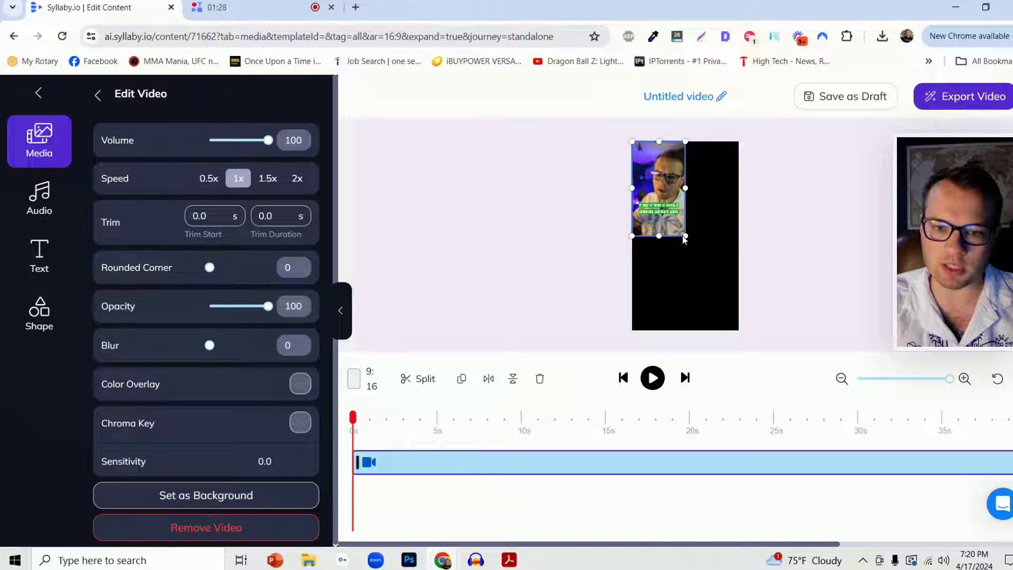
pyautogui.click(713, 271)
pyautogui.moveTo(712, 272); pyautogui.dragTo(753, 332)
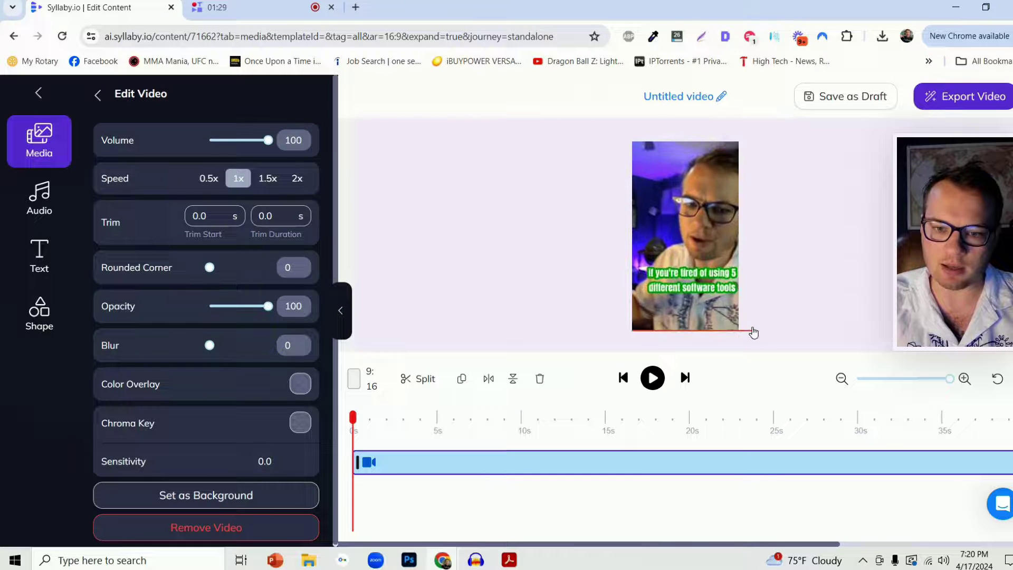
pyautogui.click(565, 285)
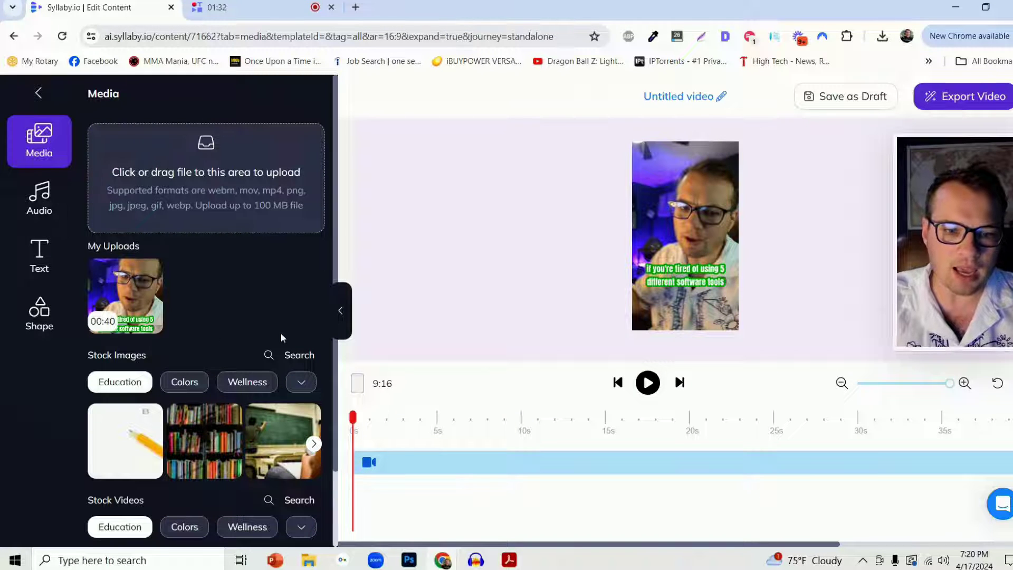
pyautogui.click(648, 383)
pyautogui.click(648, 383)
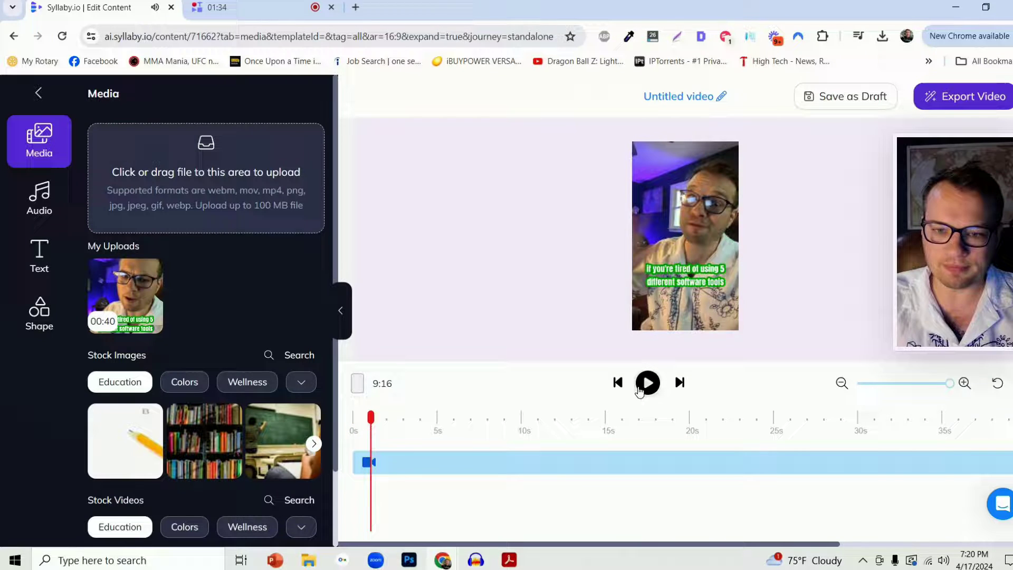
pyautogui.click(704, 285)
# Add the Lincoln statue stock image from the Art category
pyautogui.moveTo(371, 417)
pyautogui.mouseDown()
pyautogui.moveTo(640, 418)
pyautogui.moveTo(352, 417)
pyautogui.mouseUp()
pyautogui.scroll(-2, 185, 319)
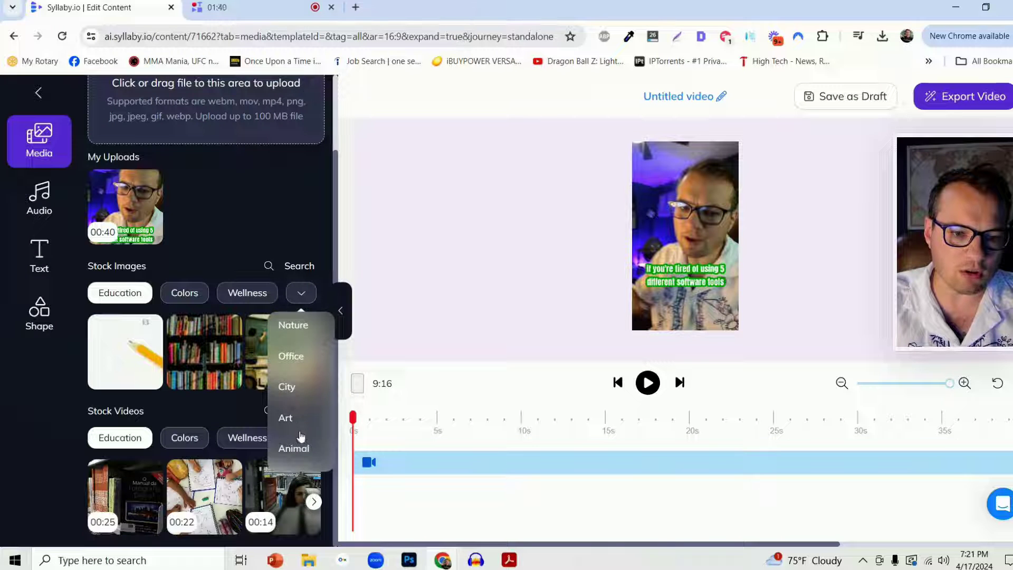
pyautogui.click(300, 267)
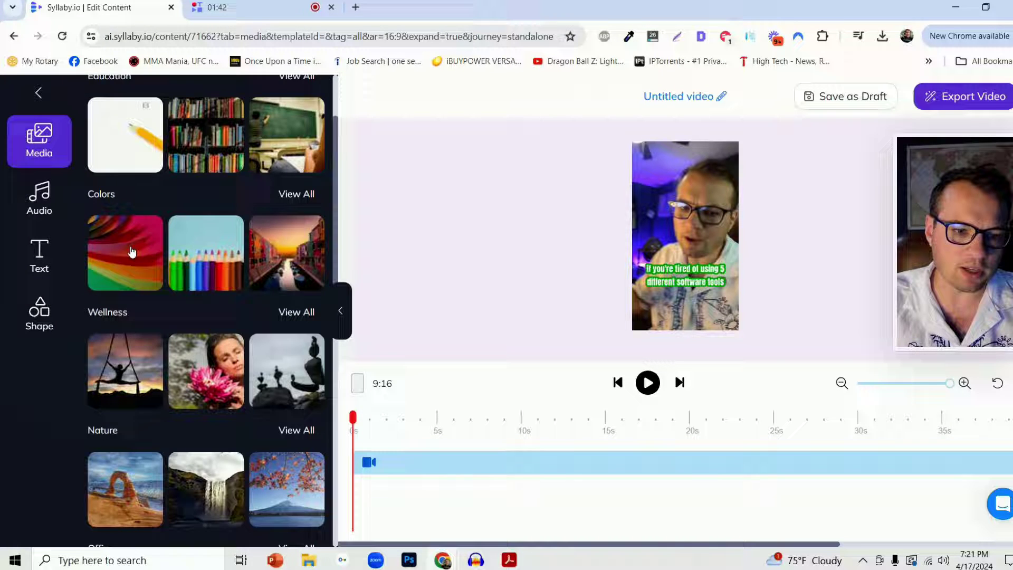
pyautogui.scroll(-8, 198, 248)
pyautogui.scroll(5, 195, 369)
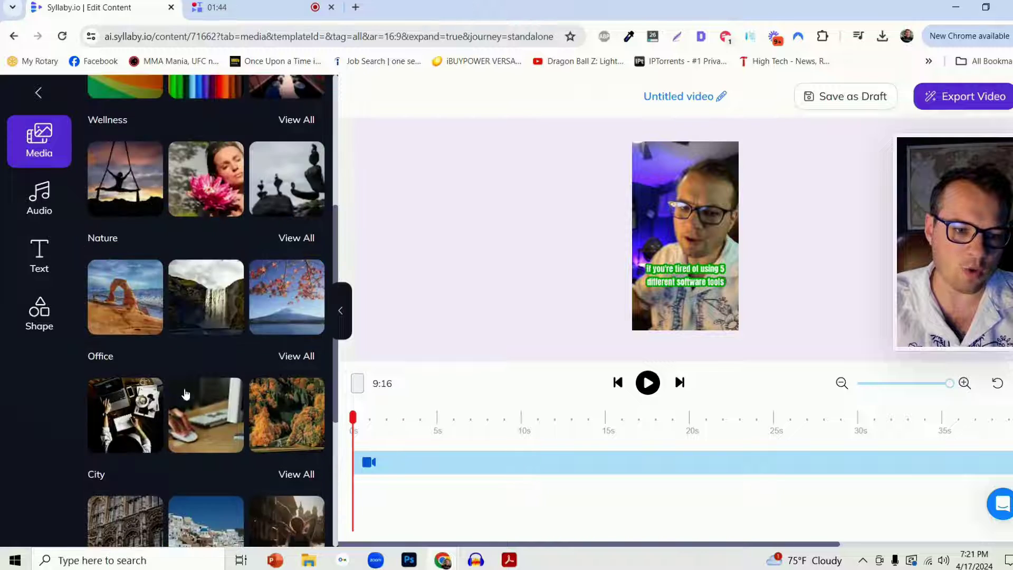
pyautogui.scroll(-5, 158, 406)
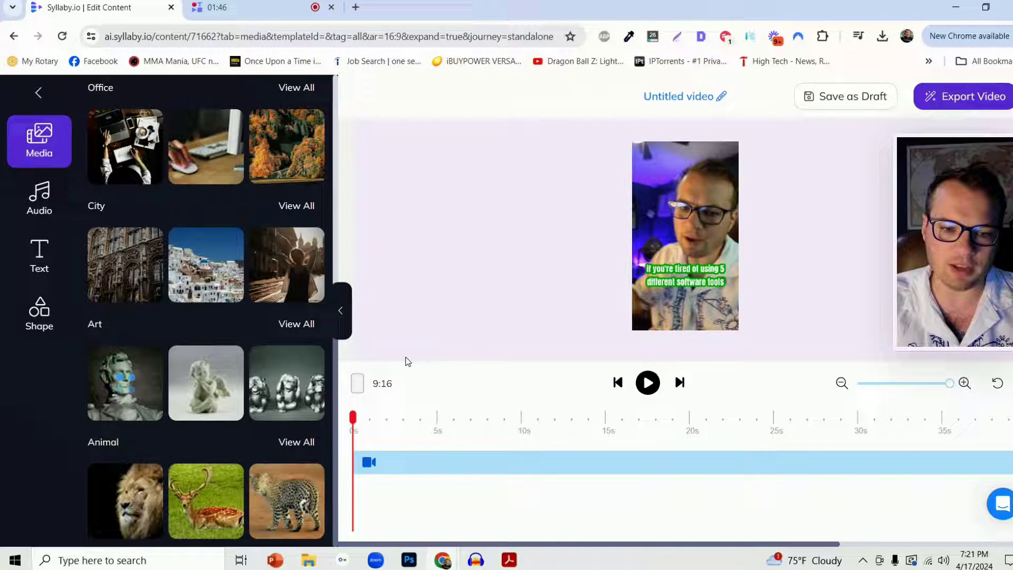
pyautogui.click(267, 377)
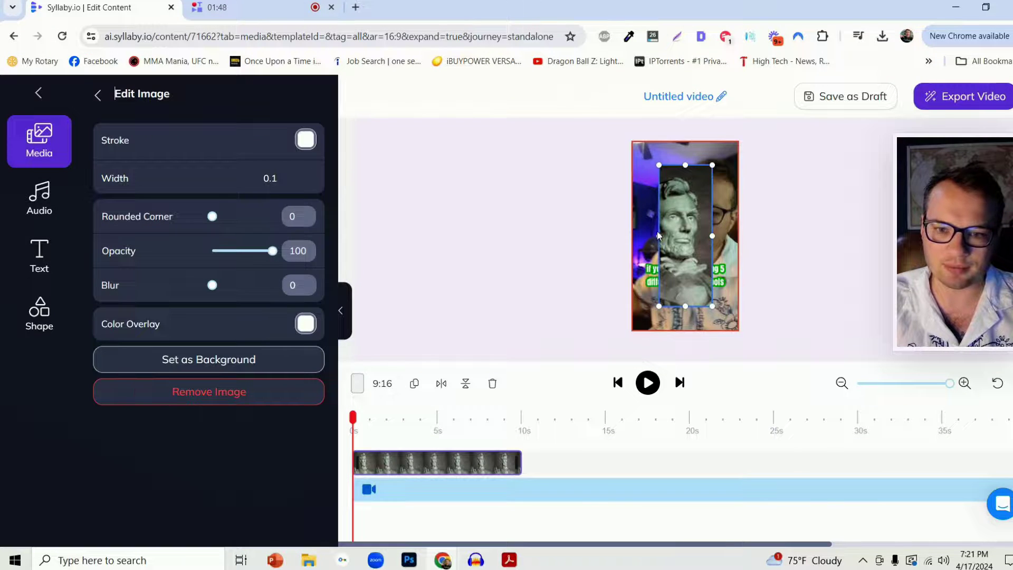
# Resize and position the statue image over the video's right side
pyautogui.moveTo(660, 236); pyautogui.dragTo(542, 248)
pyautogui.moveTo(602, 260); pyautogui.dragTo(651, 266)
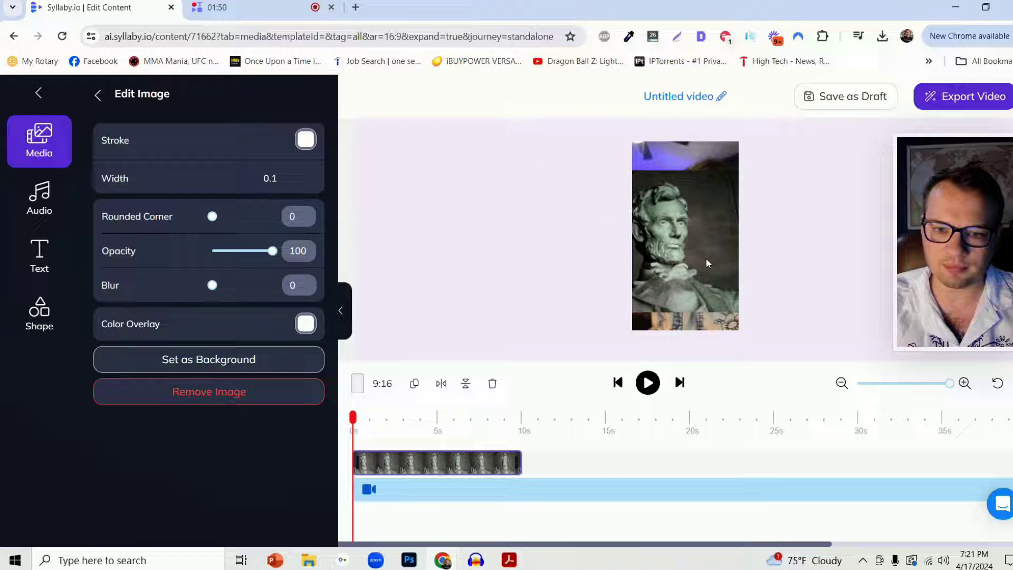
pyautogui.moveTo(591, 312); pyautogui.dragTo(690, 210)
pyautogui.click(50, 152)
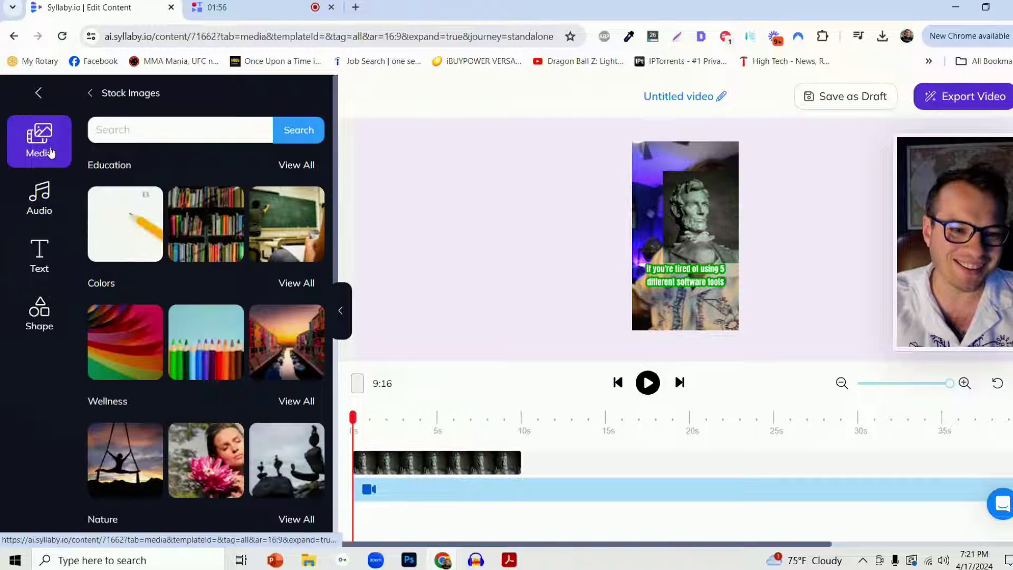
pyautogui.scroll(-5, 182, 341)
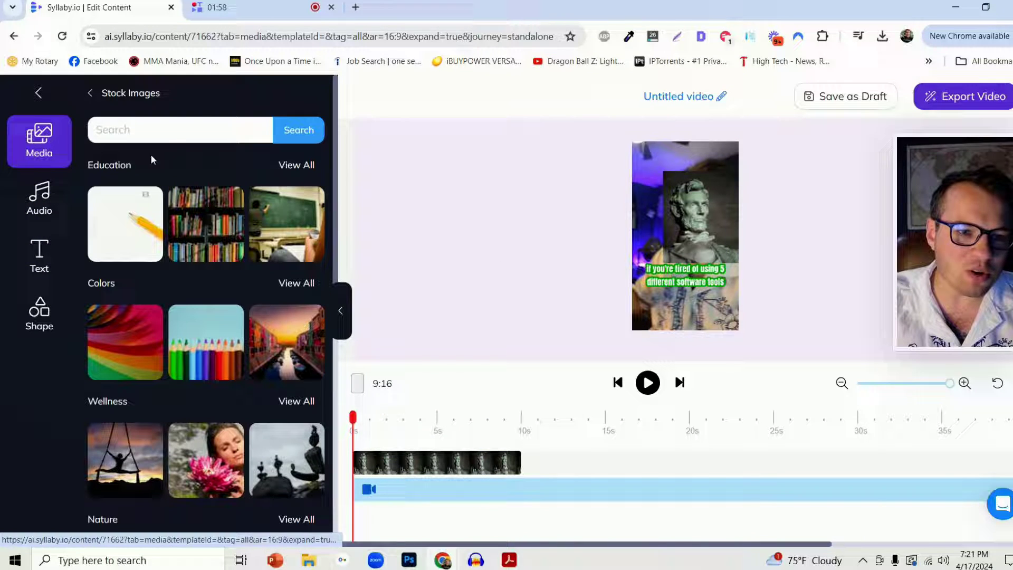
pyautogui.scroll(-5, 218, 319)
pyautogui.scroll(-3, 218, 319)
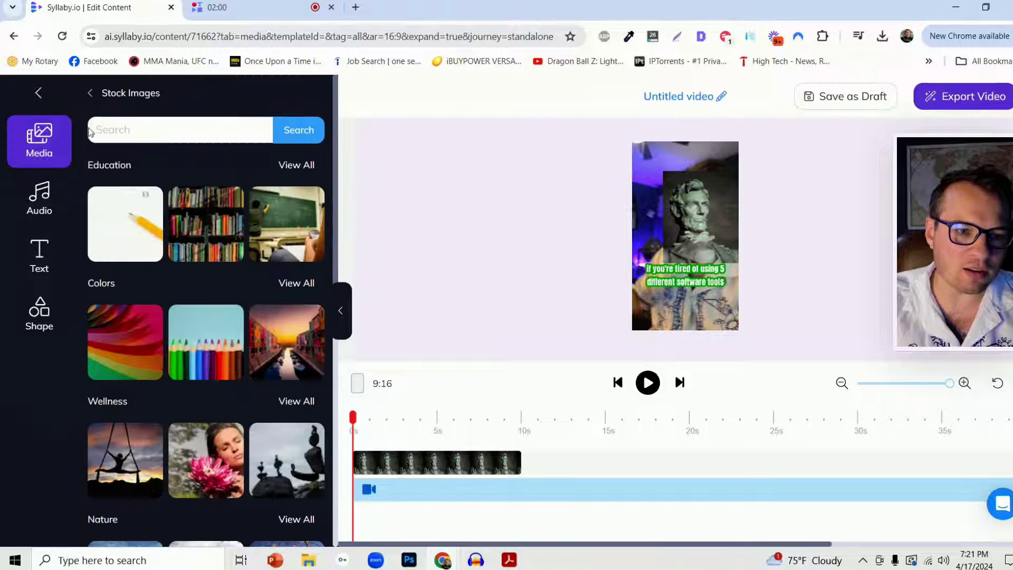
pyautogui.click(92, 93)
pyautogui.scroll(-2, 111, 449)
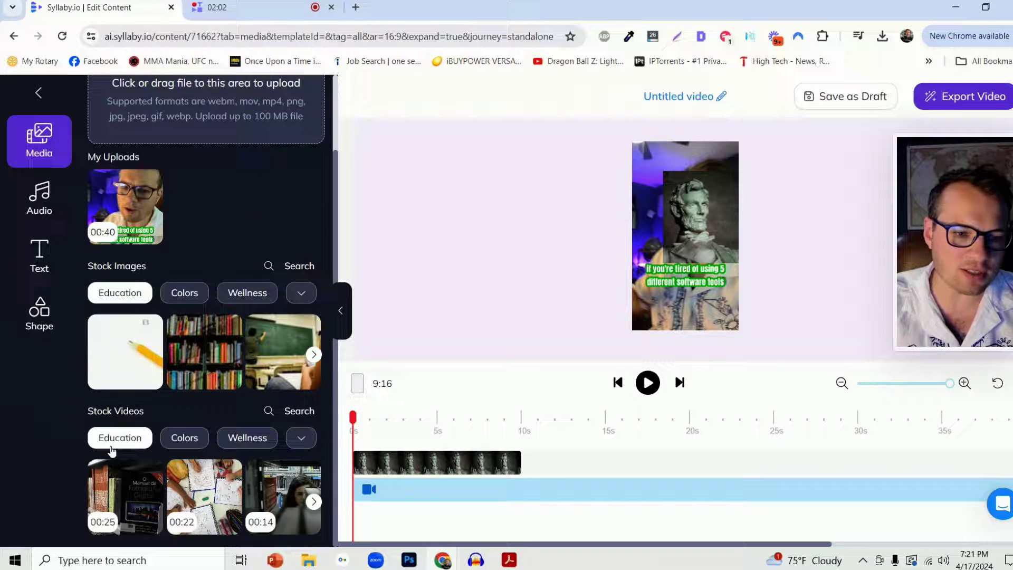
pyautogui.click(270, 411)
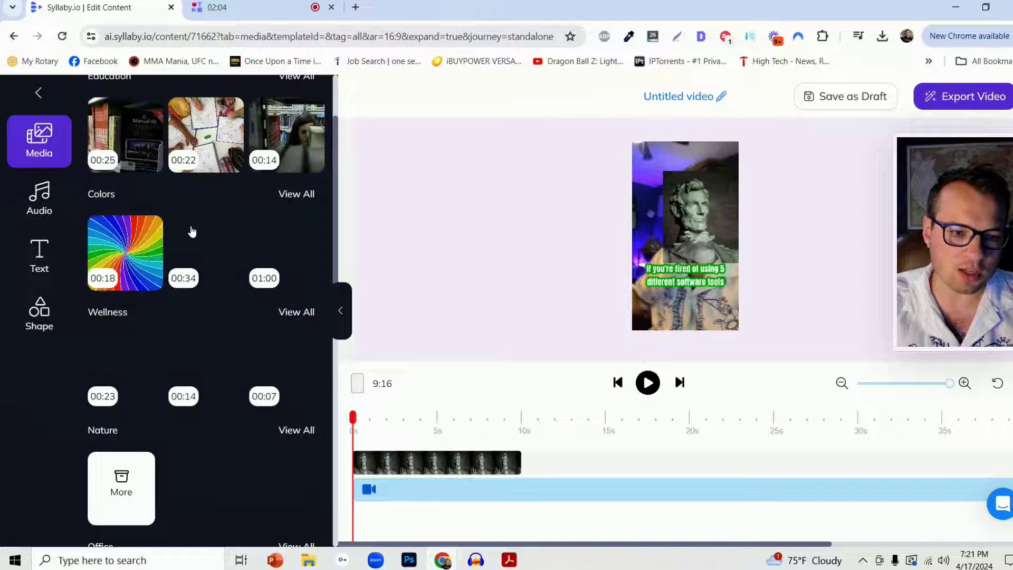
pyautogui.scroll(-5, 216, 424)
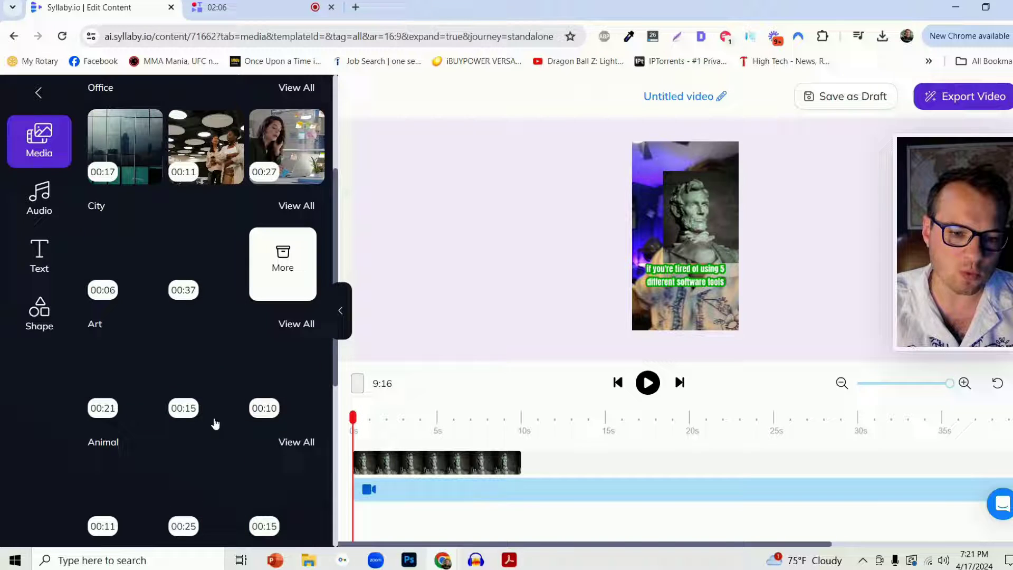
pyautogui.scroll(5, 200, 306)
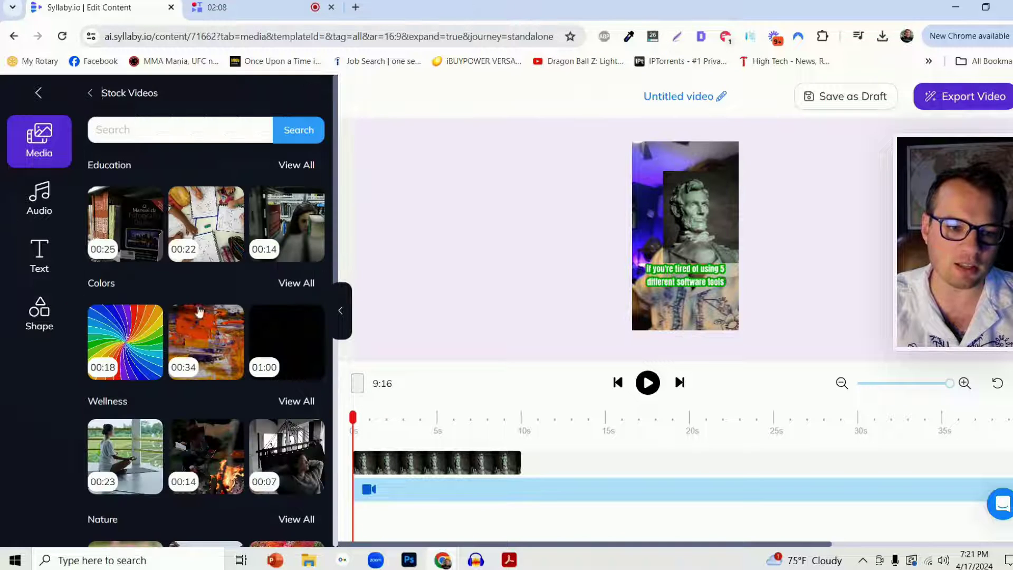
pyautogui.click(91, 93)
pyautogui.scroll(-1, 158, 237)
pyautogui.scroll(1, 132, 221)
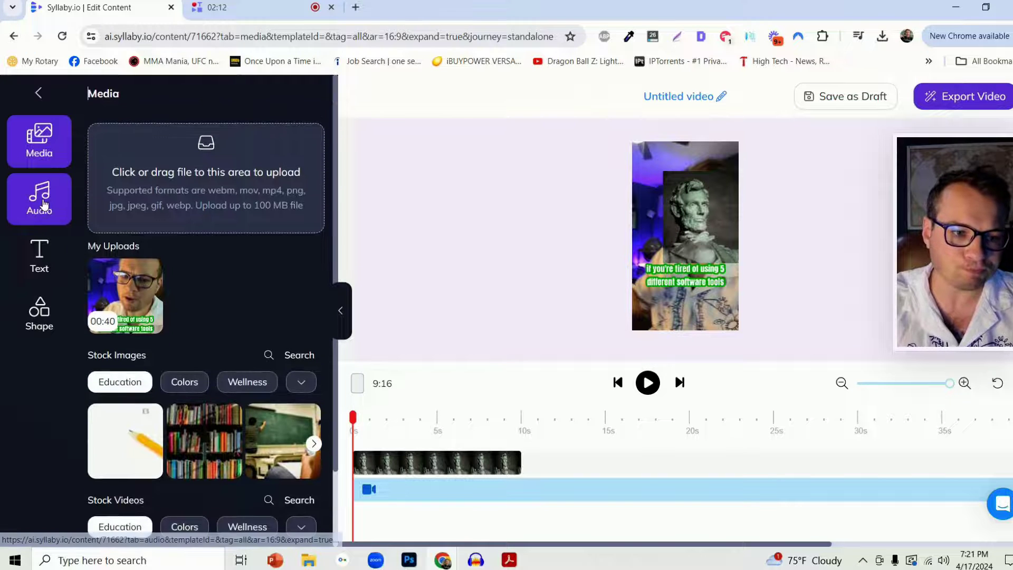
# Add the Summer Nights Tropical House Music stock track to the timeline
pyautogui.click(39, 198)
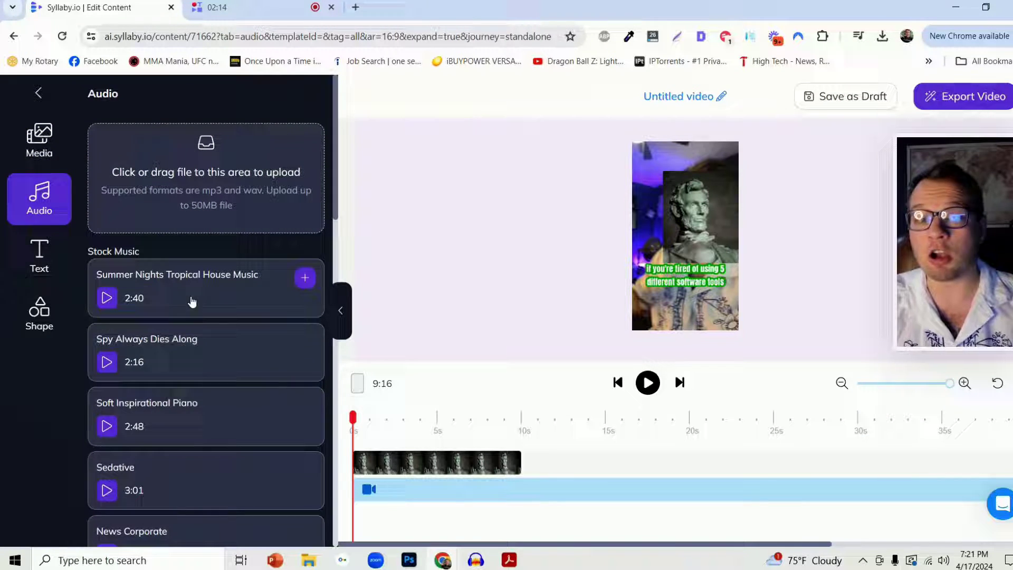
pyautogui.scroll(-1, 192, 301)
pyautogui.scroll(-10, 179, 322)
pyautogui.scroll(11, 221, 411)
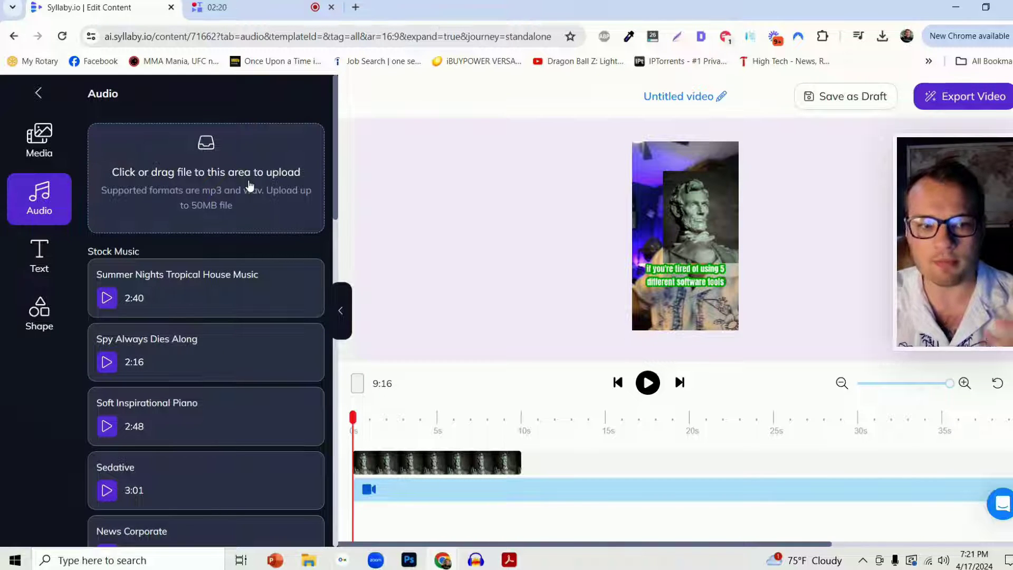
pyautogui.moveTo(196, 300)
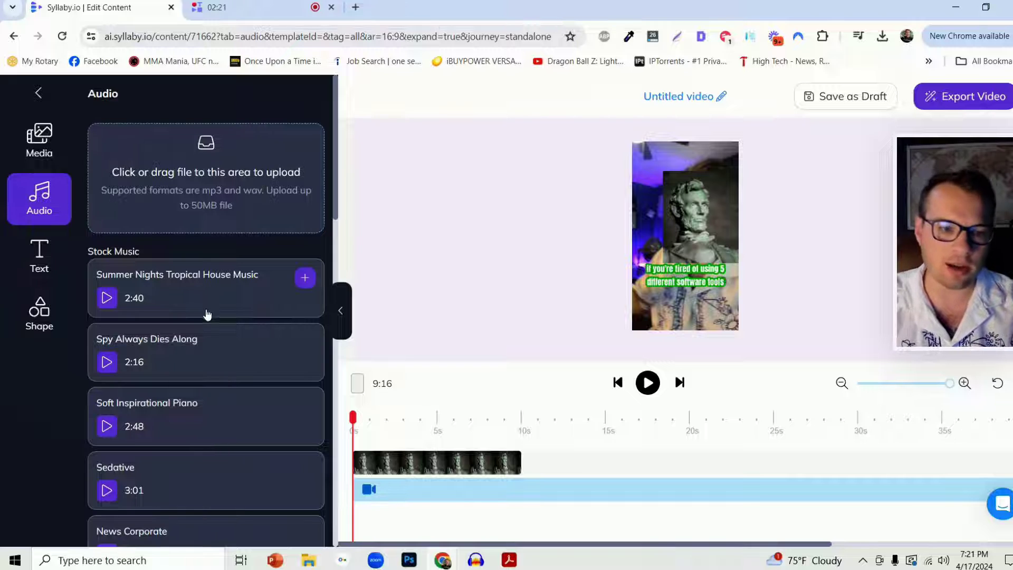
pyautogui.click(305, 278)
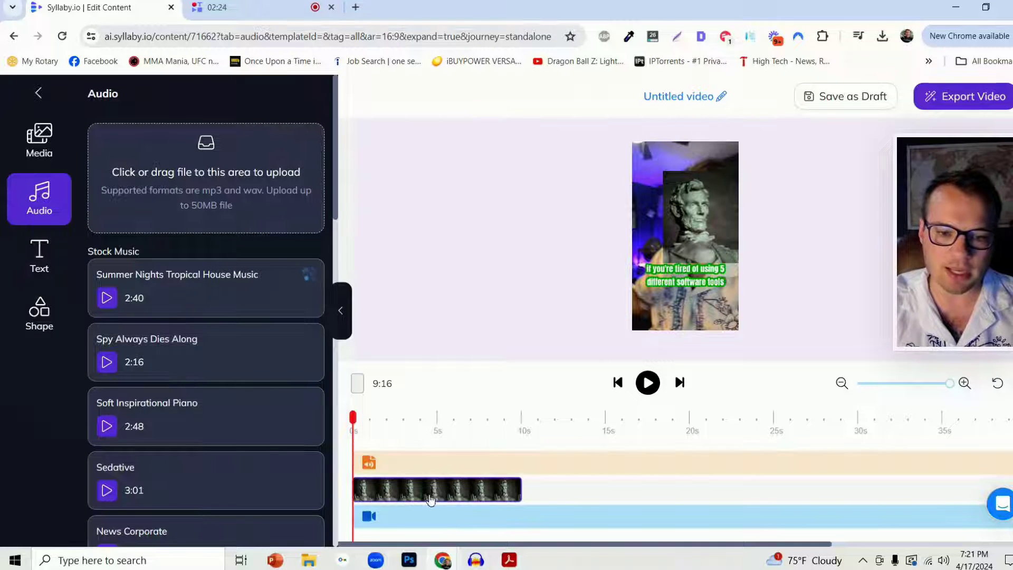
# Lower the music track's volume to about 66
pyautogui.click(558, 463)
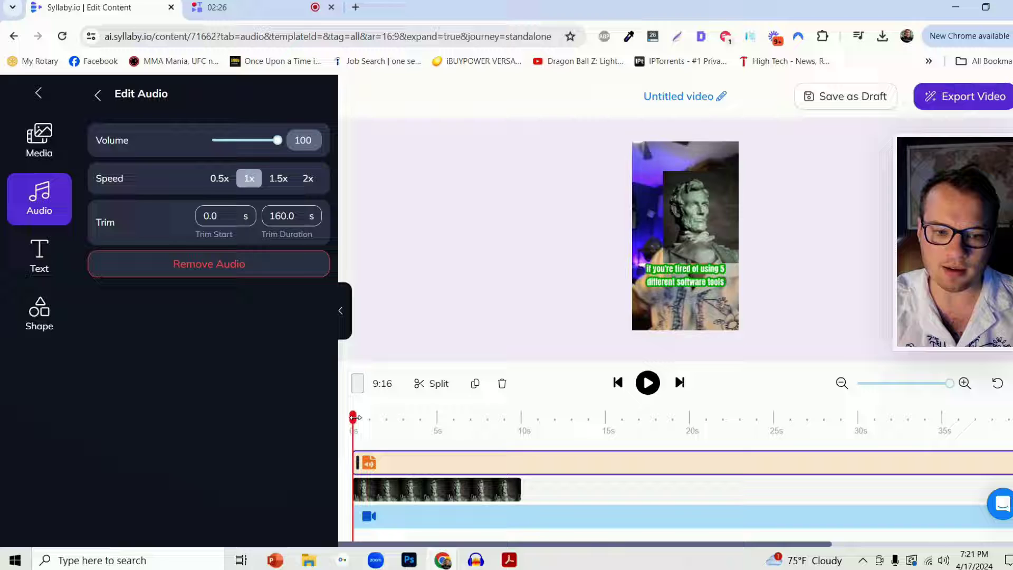
pyautogui.moveTo(353, 418); pyautogui.dragTo(411, 427)
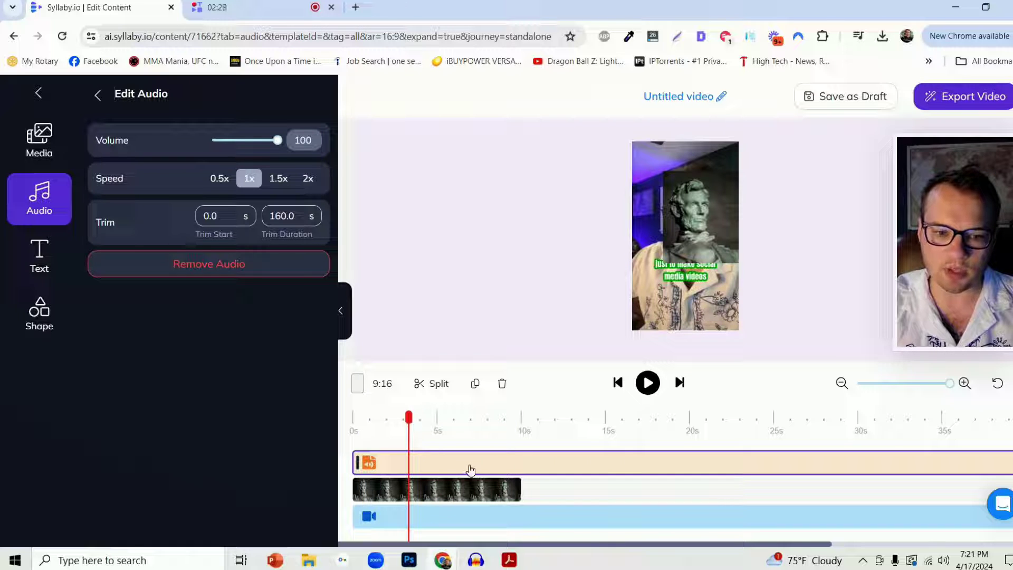
pyautogui.moveTo(262, 147)
pyautogui.moveTo(262, 147)
pyautogui.mouseDown()
pyautogui.moveTo(272, 148)
pyautogui.moveTo(255, 139)
pyautogui.mouseUp()
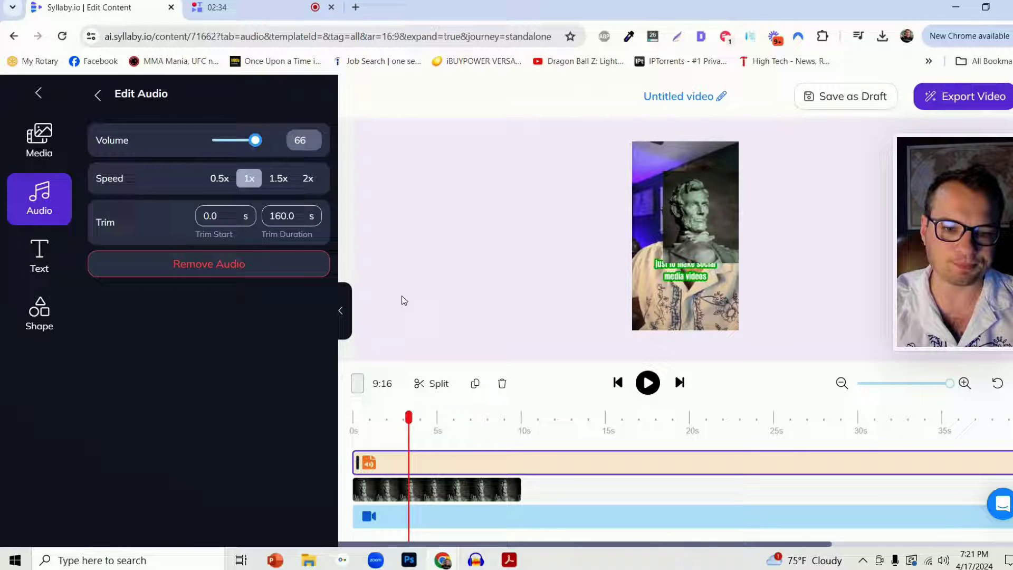
pyautogui.click(39, 139)
# Add an 'Add Title' text to the video and enlarge its box on the canvas
pyautogui.click(39, 313)
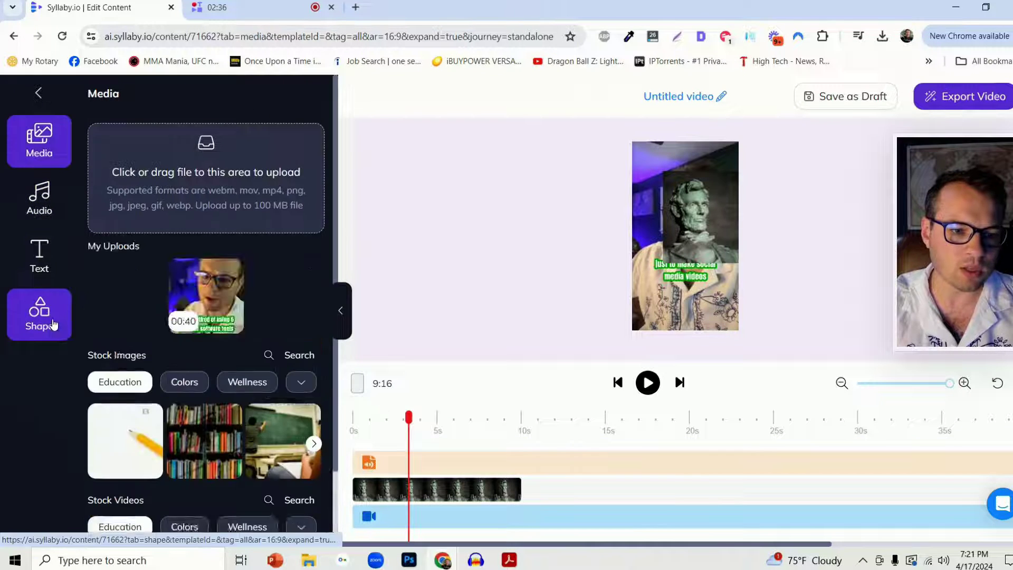
pyautogui.click(39, 256)
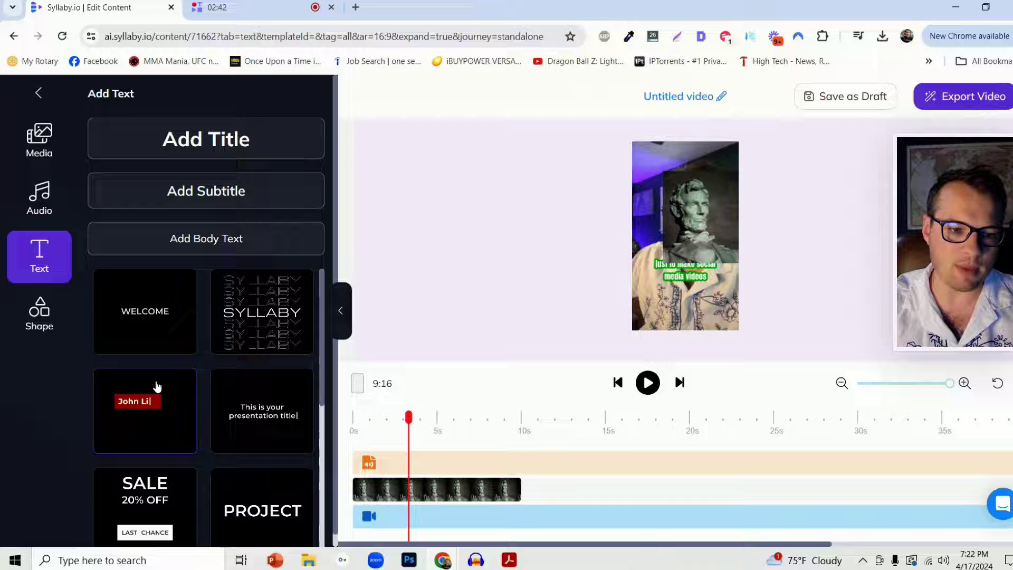
pyautogui.scroll(-5, 150, 432)
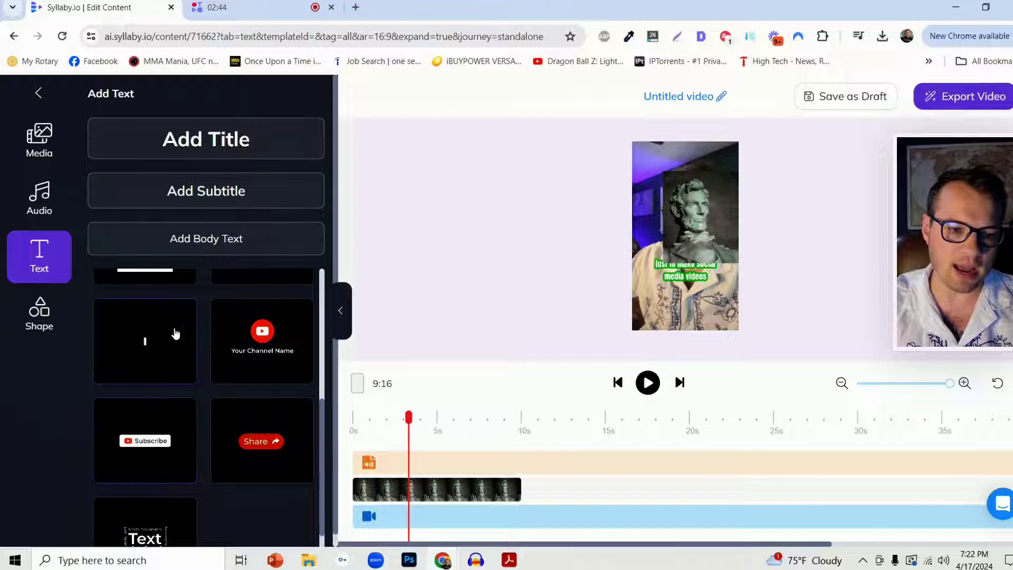
pyautogui.scroll(5, 149, 471)
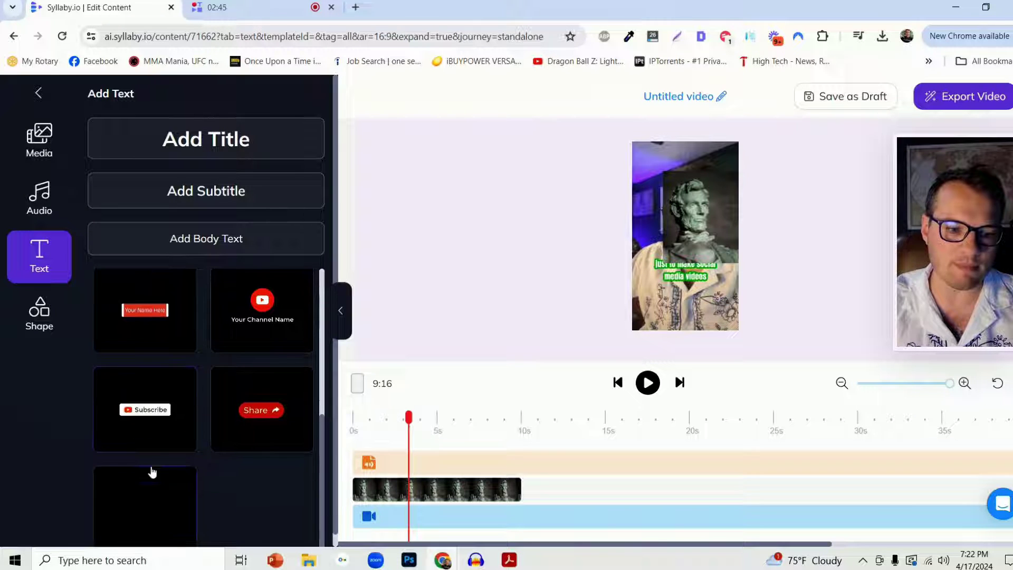
pyautogui.click(231, 140)
pyautogui.moveTo(712, 227); pyautogui.dragTo(642, 202)
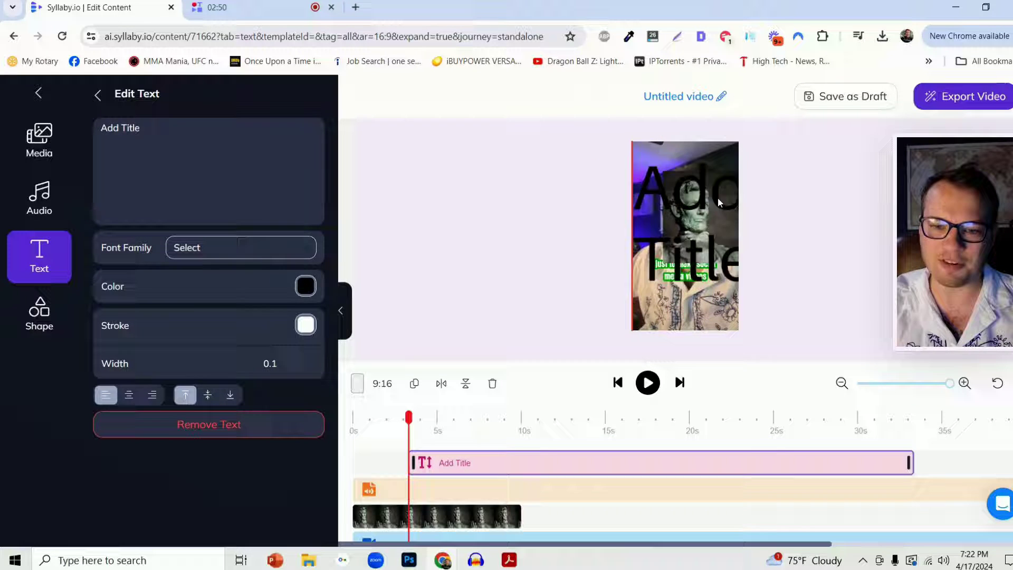
# Position the title clip to start at 0s, spanning roughly the first 7–8 seconds
pyautogui.moveTo(499, 459); pyautogui.dragTo(454, 446)
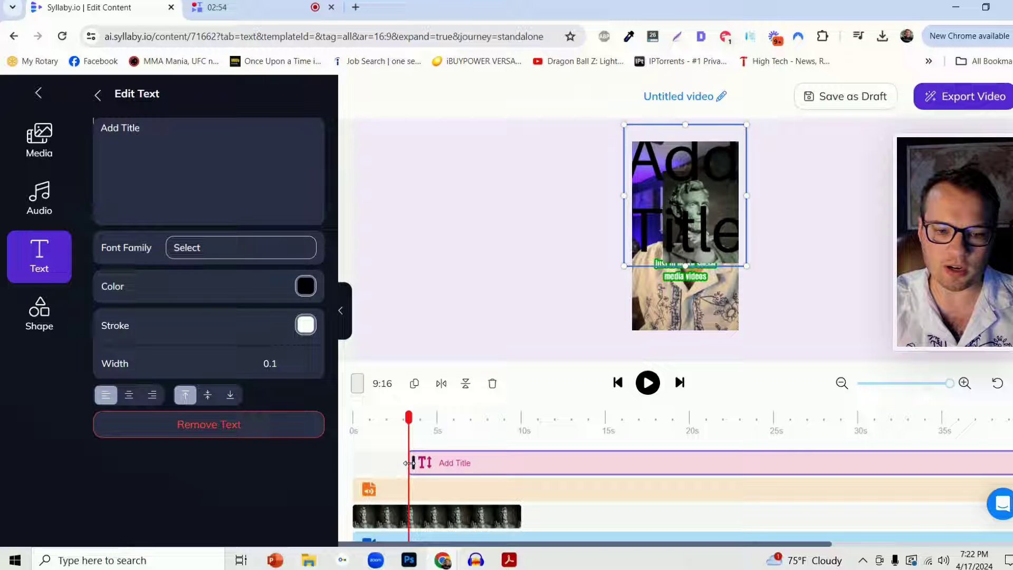
pyautogui.click(488, 462)
pyautogui.moveTo(413, 463); pyautogui.dragTo(493, 464)
pyautogui.moveTo(576, 464); pyautogui.dragTo(457, 459)
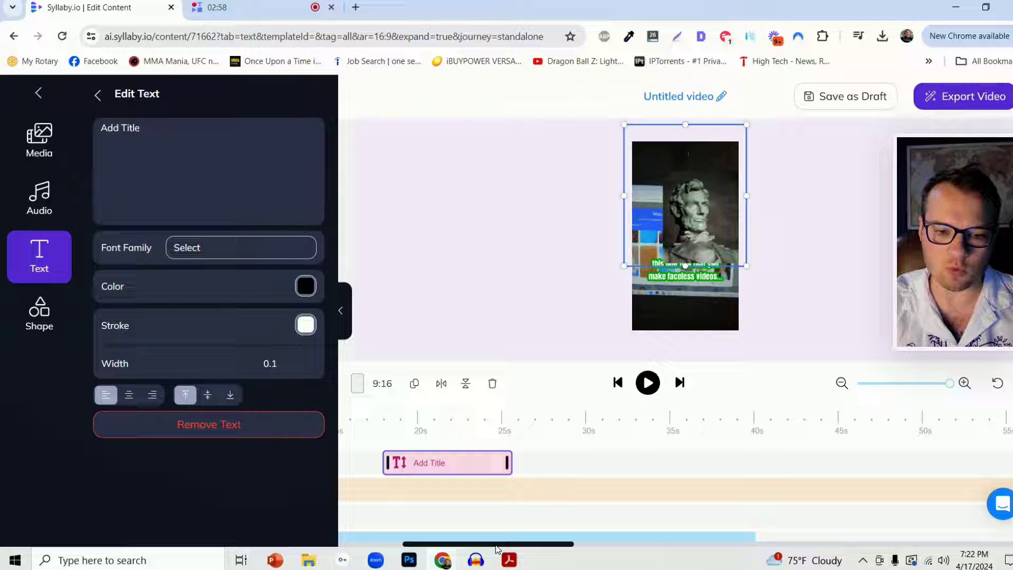
pyautogui.moveTo(494, 545); pyautogui.dragTo(395, 545)
pyautogui.moveTo(671, 462); pyautogui.dragTo(369, 462)
pyautogui.moveTo(490, 418); pyautogui.dragTo(439, 418)
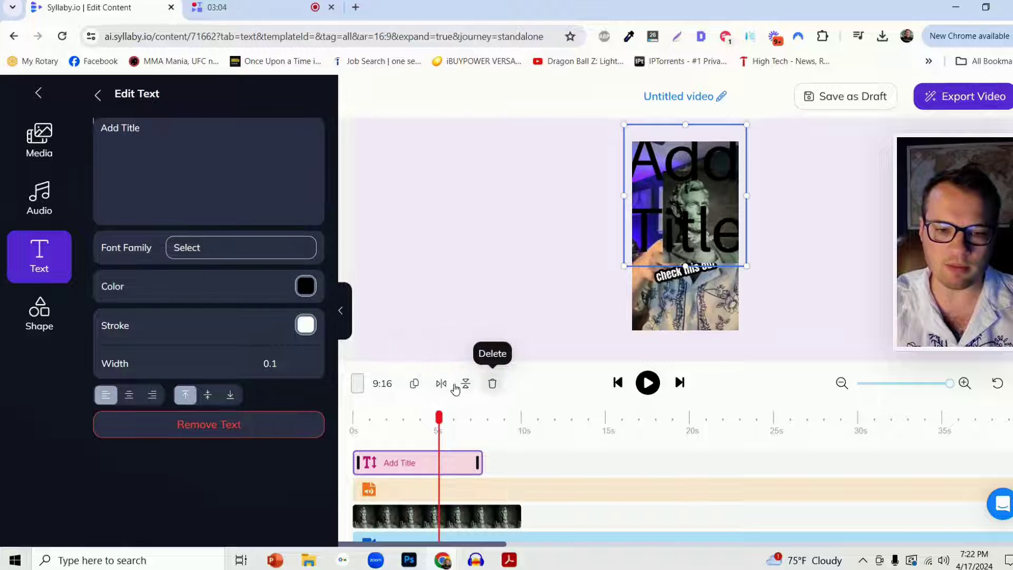
# Duplicate the title and undo it, test flipping it, then delete the title text
pyautogui.click(415, 387)
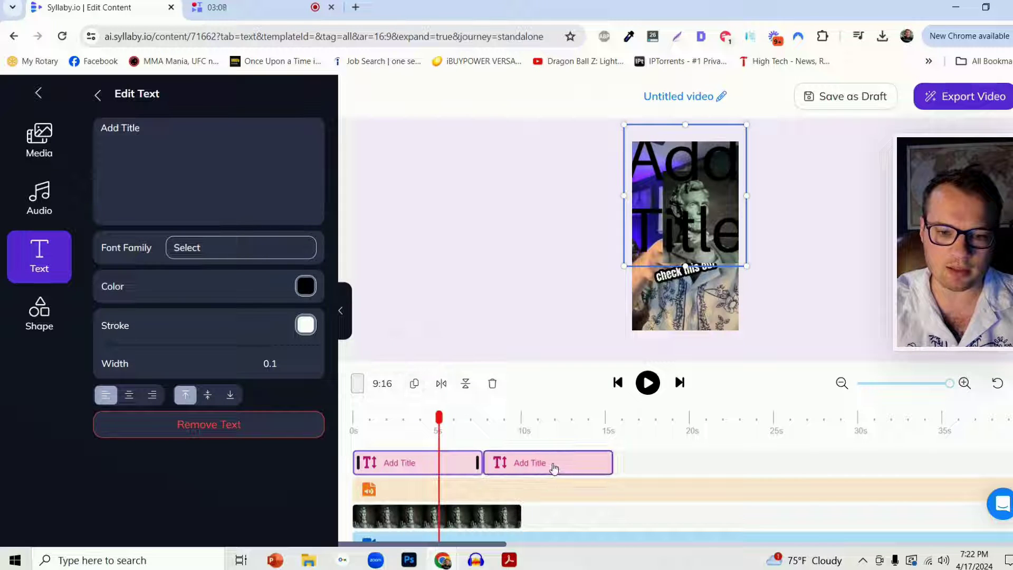
pyautogui.click(997, 383)
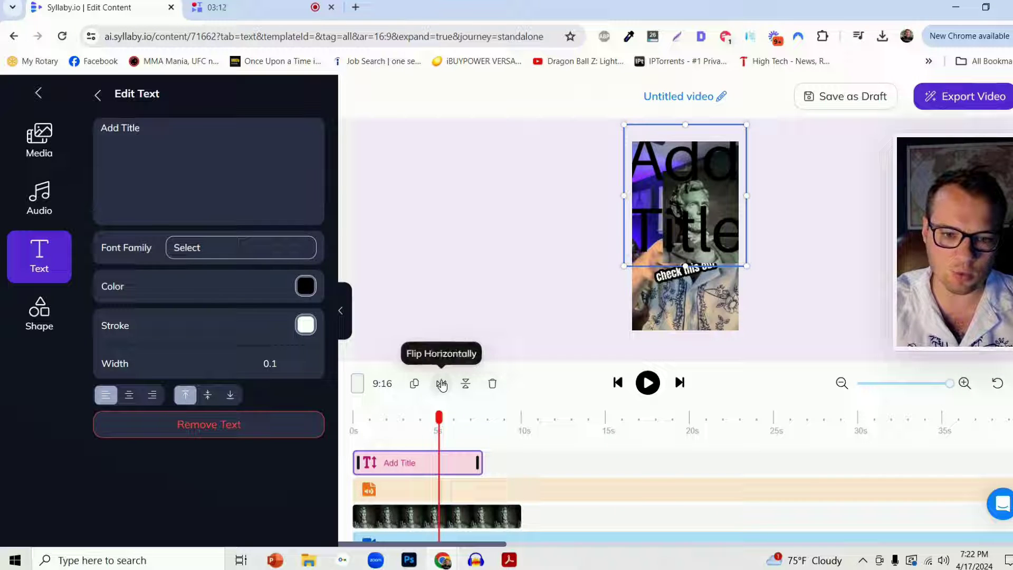
pyautogui.click(442, 385)
pyautogui.click(443, 385)
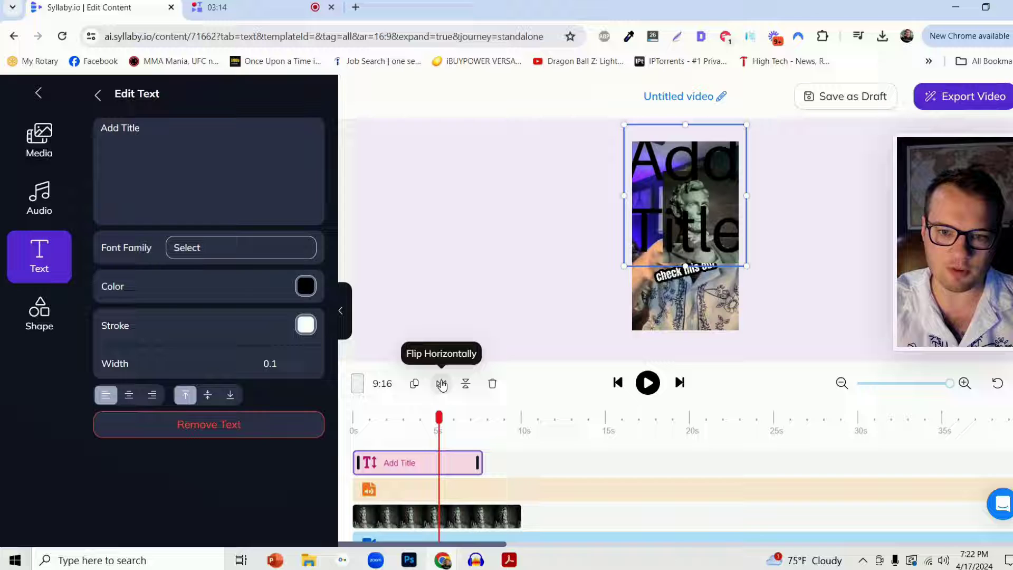
pyautogui.click(701, 308)
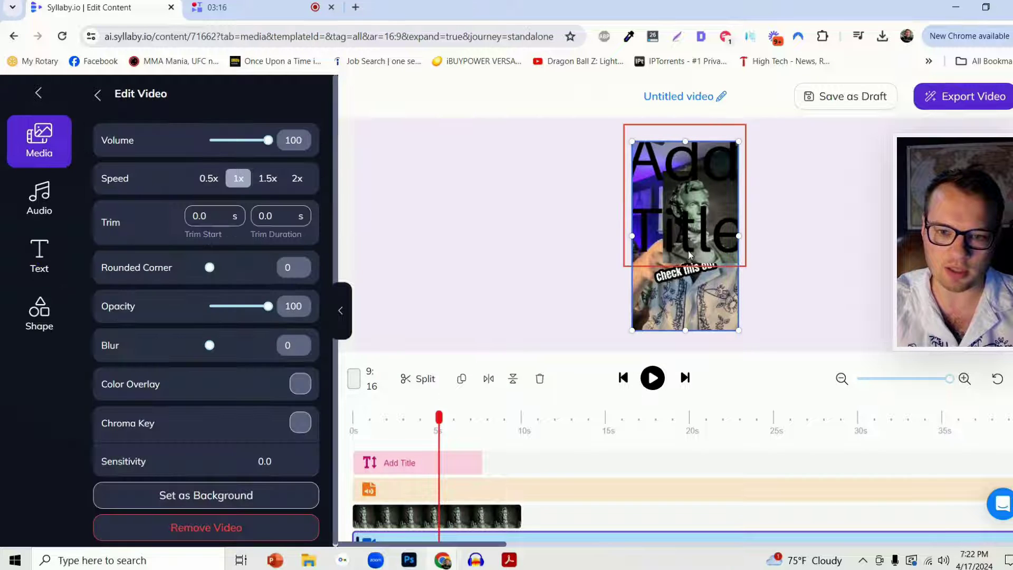
pyautogui.click(538, 378)
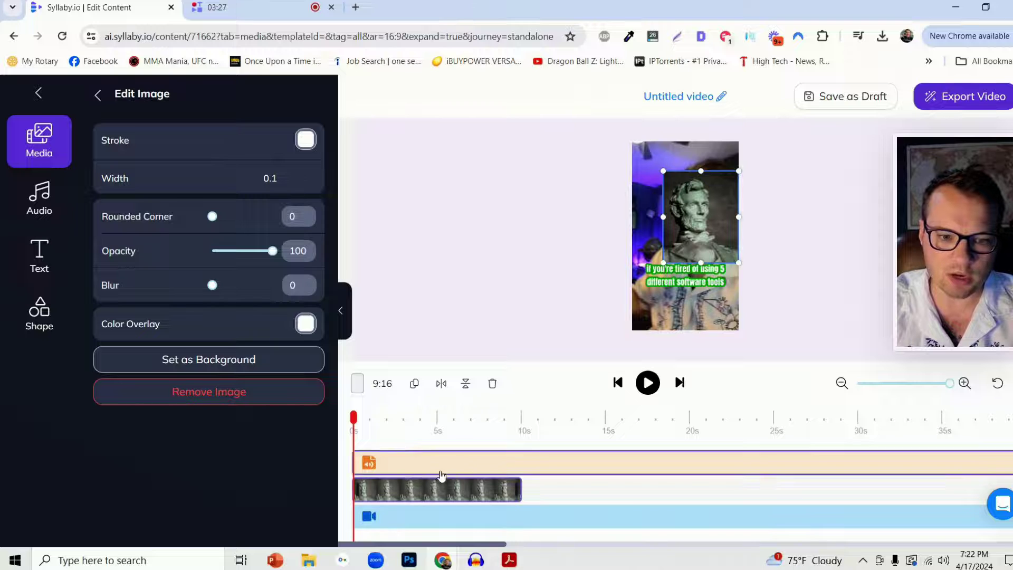
# Try flipping the Lincoln image horizontally, then delete it
pyautogui.click(443, 384)
pyautogui.click(442, 384)
pyautogui.click(442, 384)
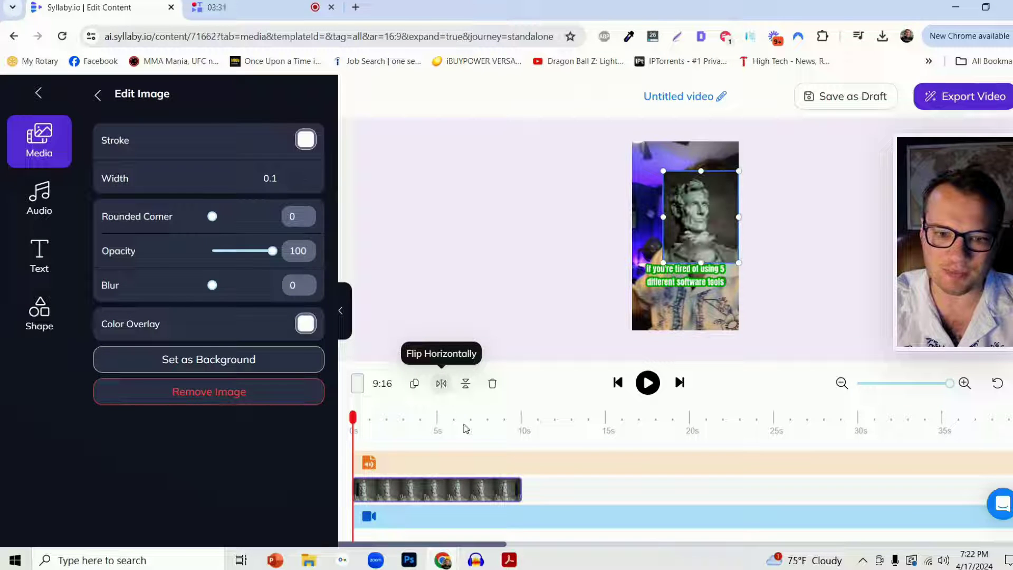
pyautogui.click(492, 383)
# Flip the talking-head video horizontally and back, leaving it unflipped
pyautogui.click(457, 489)
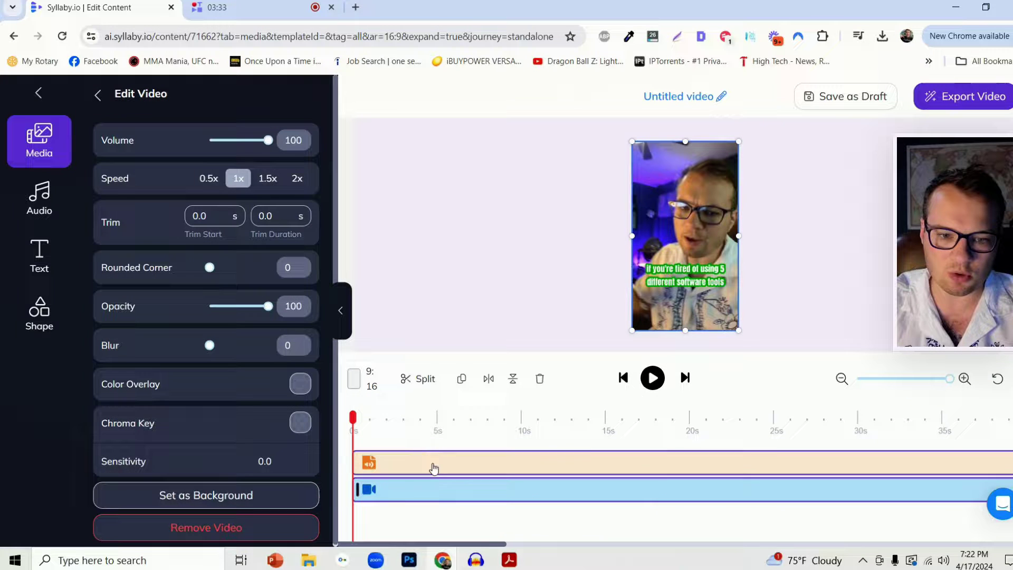
pyautogui.click(489, 379)
pyautogui.click(489, 379)
pyautogui.click(489, 379)
pyautogui.click(489, 380)
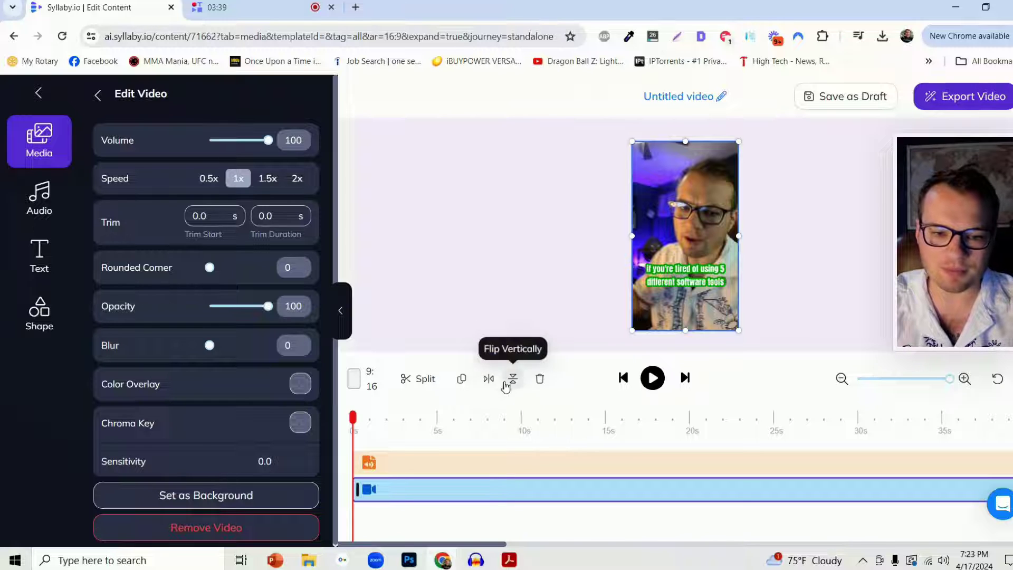
# Split the talking-head clip at about 11.5 seconds and trim the first piece's end slightly
pyautogui.moveTo(352, 418); pyautogui.dragTo(541, 449)
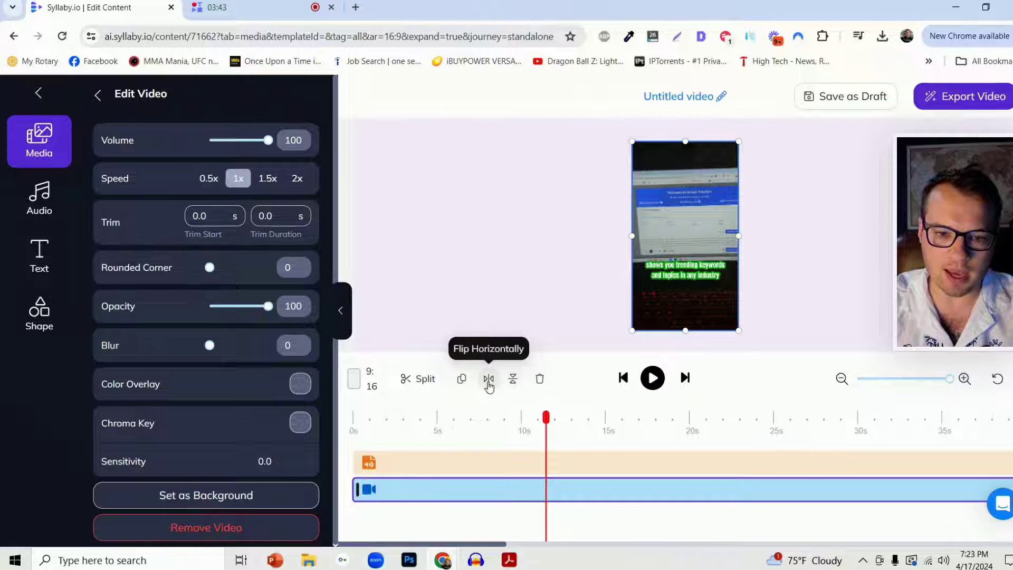
pyautogui.click(431, 384)
pyautogui.moveTo(546, 418); pyautogui.dragTo(593, 419)
pyautogui.moveTo(541, 489)
pyautogui.mouseDown()
pyautogui.moveTo(502, 488)
pyautogui.moveTo(544, 488)
pyautogui.mouseUp()
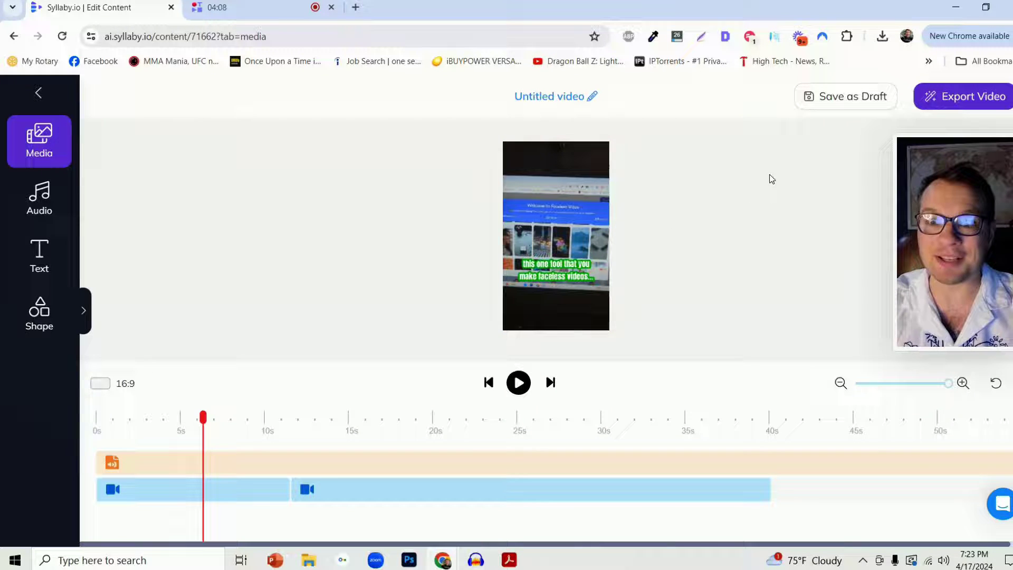
# Confirm the project title unchanged and dismiss the title-saved notification
pyautogui.click(586, 101)
pyautogui.doubleClick(554, 96)
pyautogui.press('Return')
pyautogui.tripleClick(567, 95)
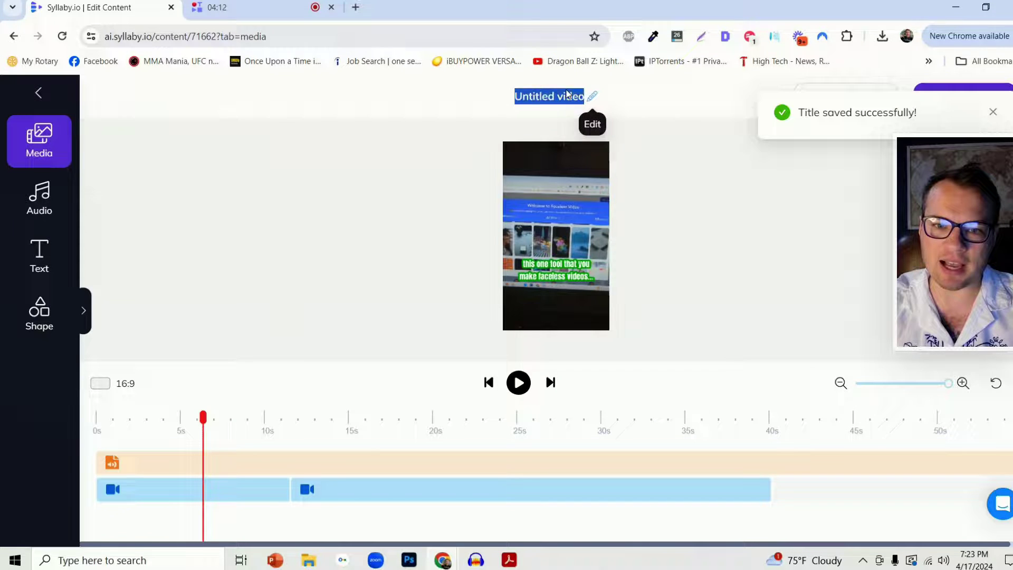
pyautogui.click(568, 95)
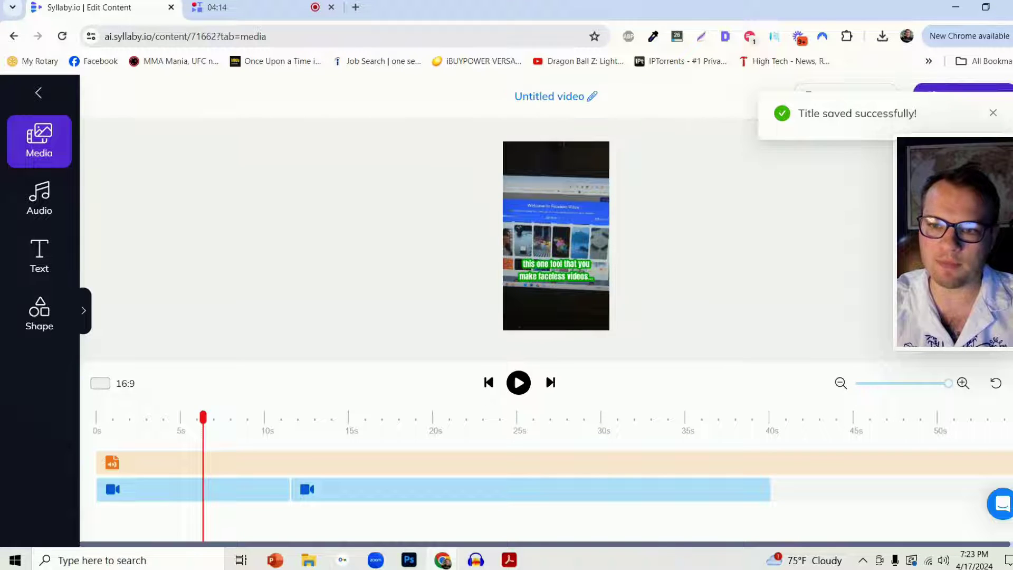
pyautogui.click(993, 114)
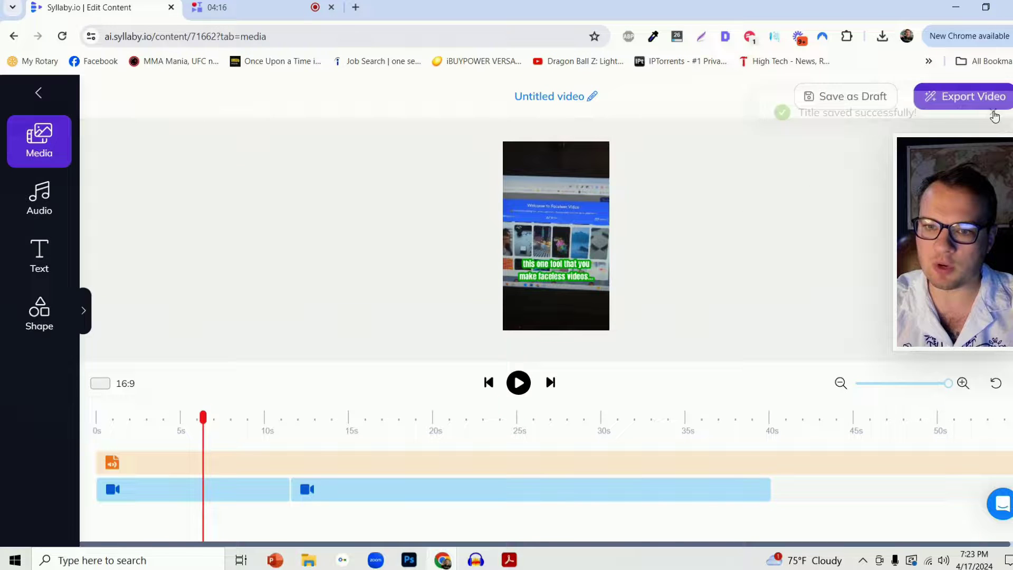
# Export the video and open the help messenger while it renders
pyautogui.click(952, 103)
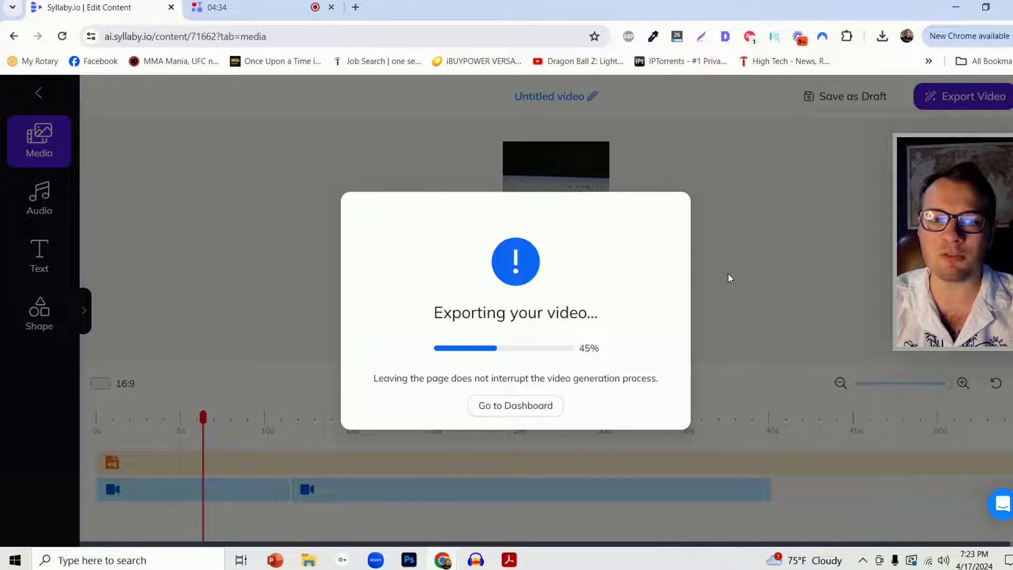
pyautogui.click(1002, 504)
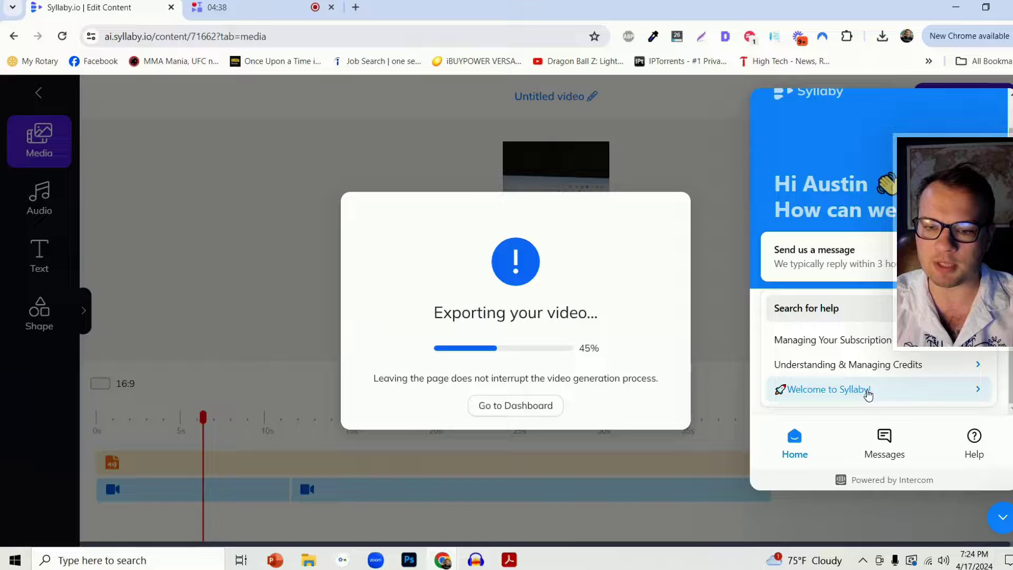
pyautogui.scroll(-1, 845, 364)
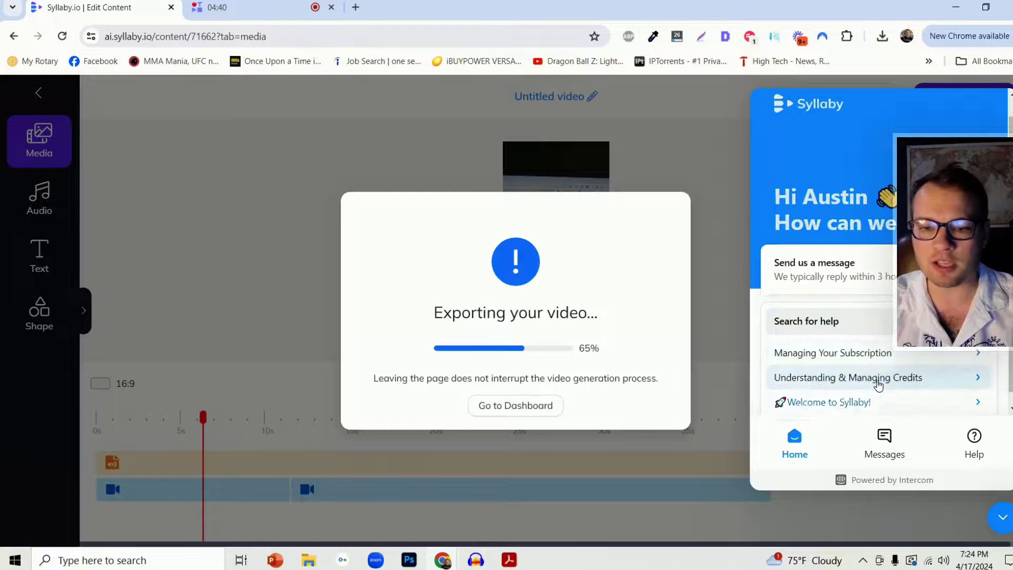